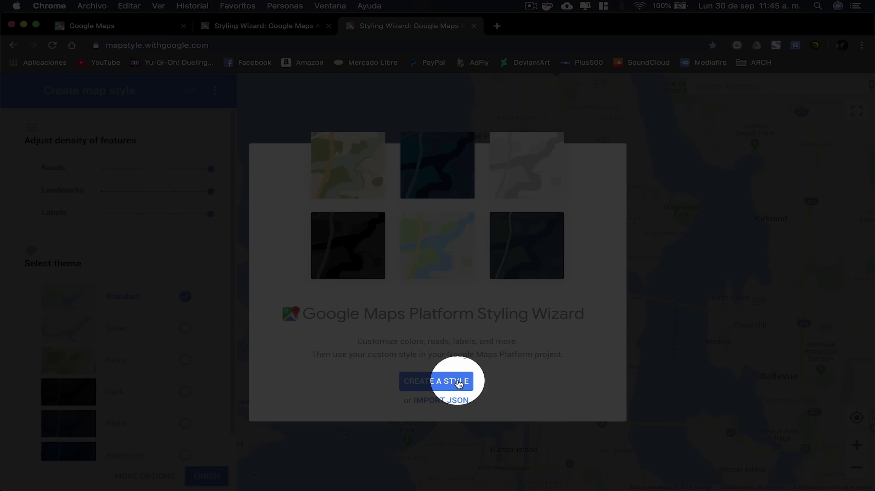
Create a new map style, opening the editor with the Standard theme
click(458, 382)
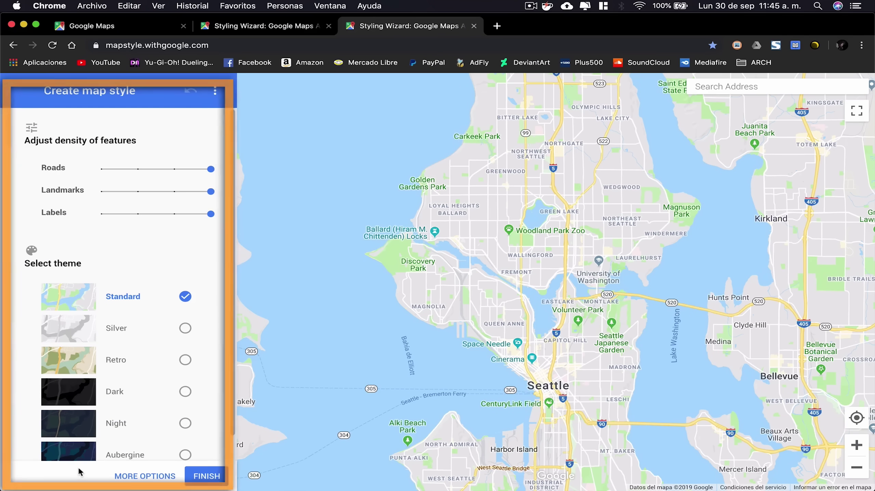
Search for U.A.Q. Querétaro and pan the map around the campus
click(715, 90)
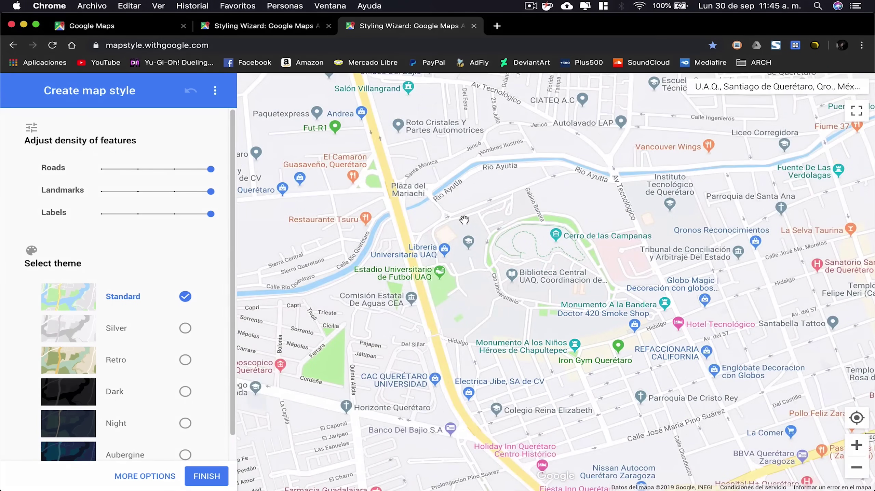
drag(504, 292, 456, 257)
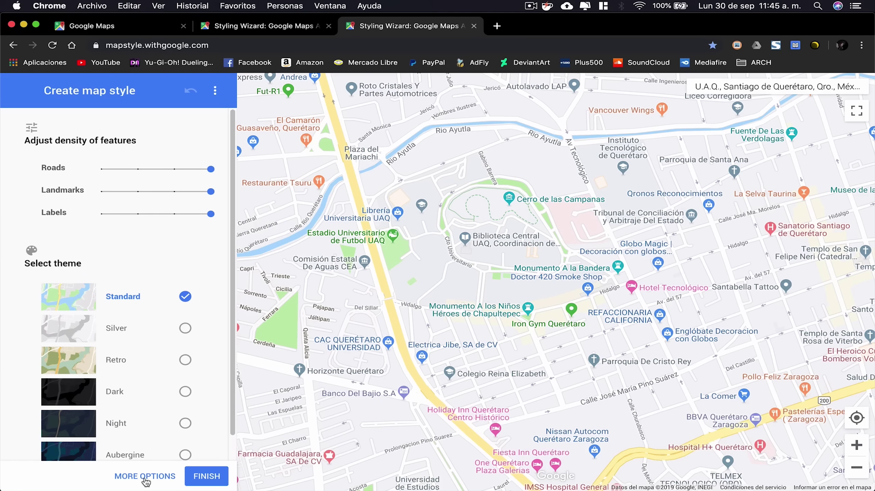
scroll(115, 391, down, 1)
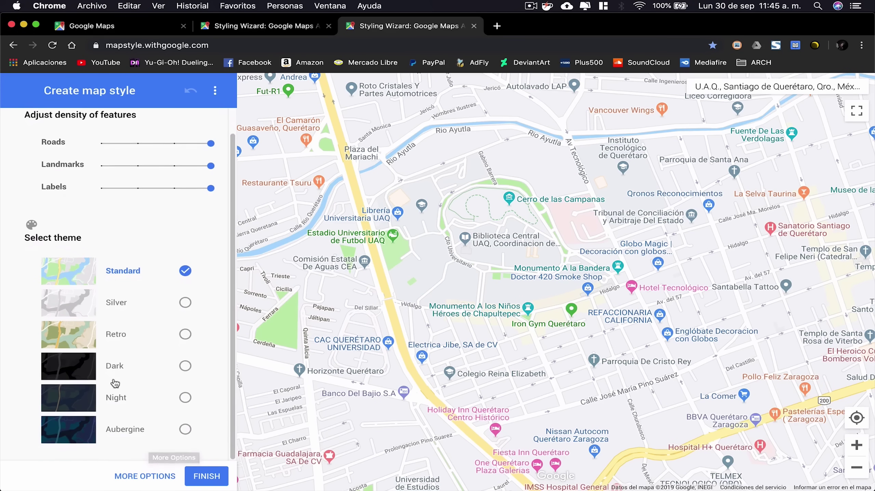
scroll(137, 399, up, 1)
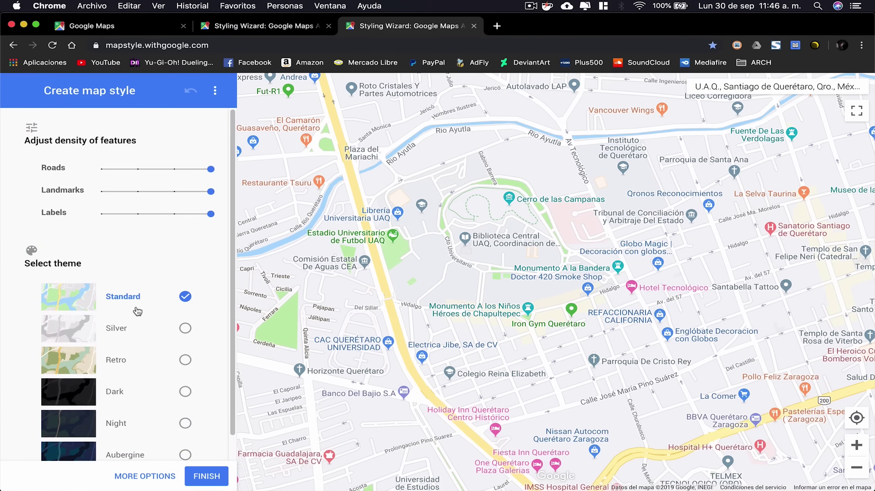
Set the Labels density slider to its lowest level so all map labels are hidden
drag(209, 214, 129, 225)
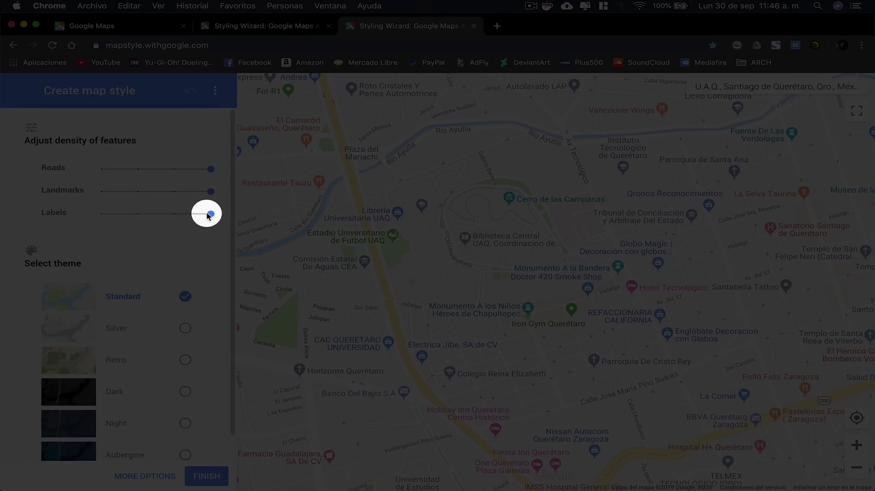
drag(129, 225, 107, 218)
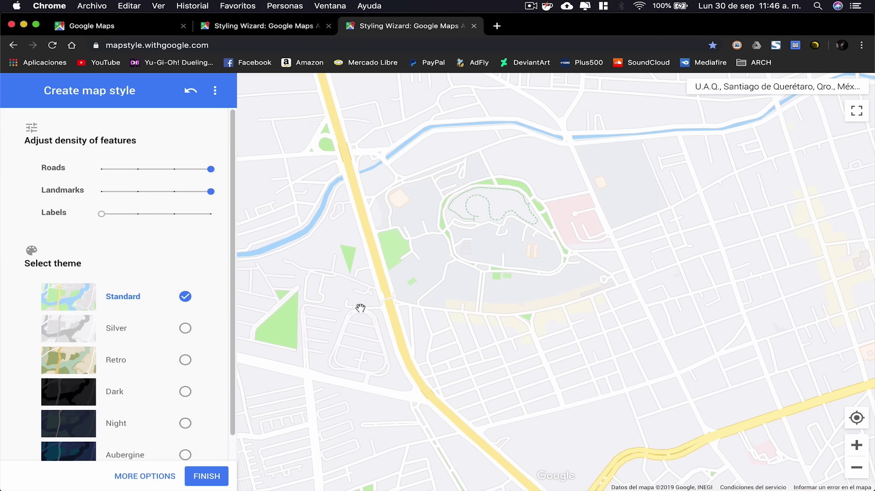
key(Right)
key(Right)
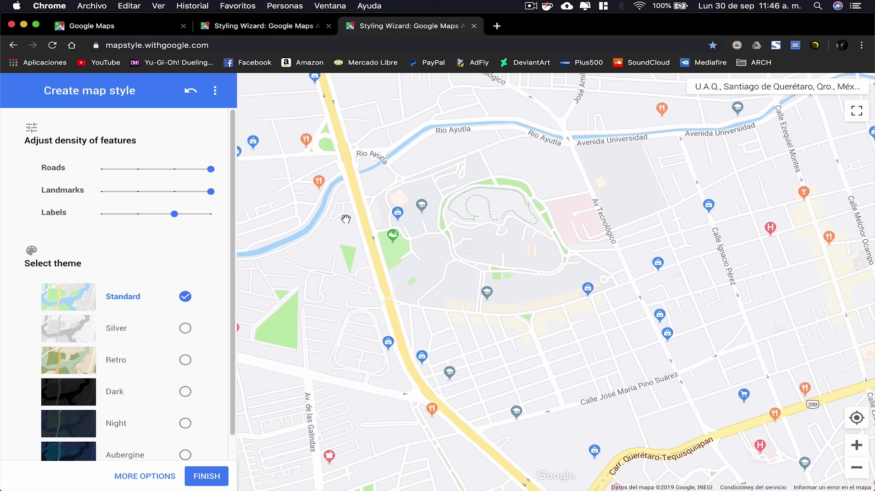
click(101, 214)
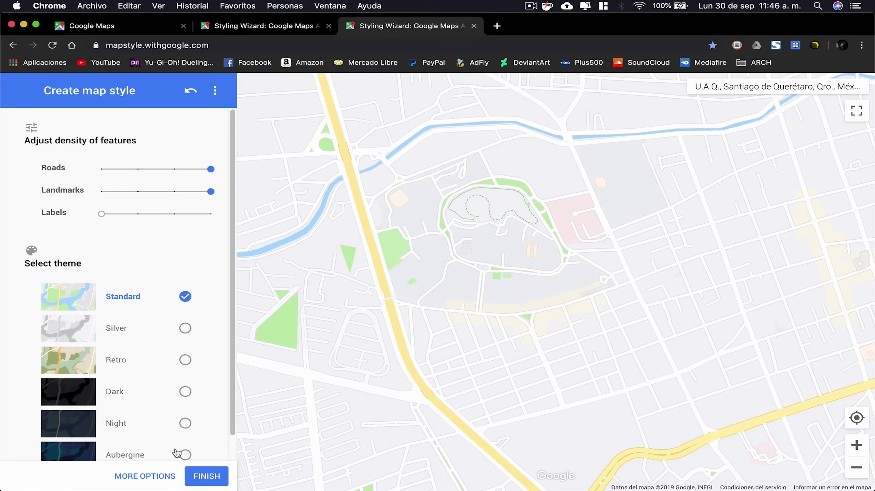
click(152, 479)
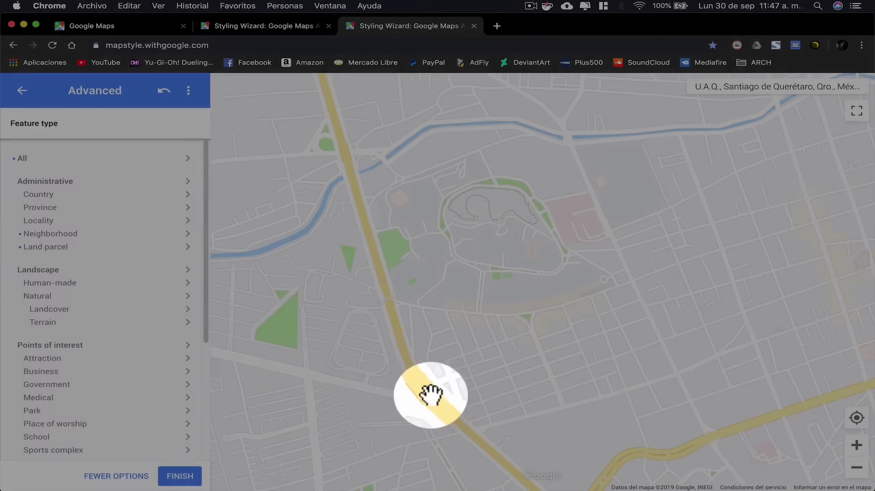
Select Road › Highway as the feature type in the advanced styling list
scroll(29, 292, down, 5)
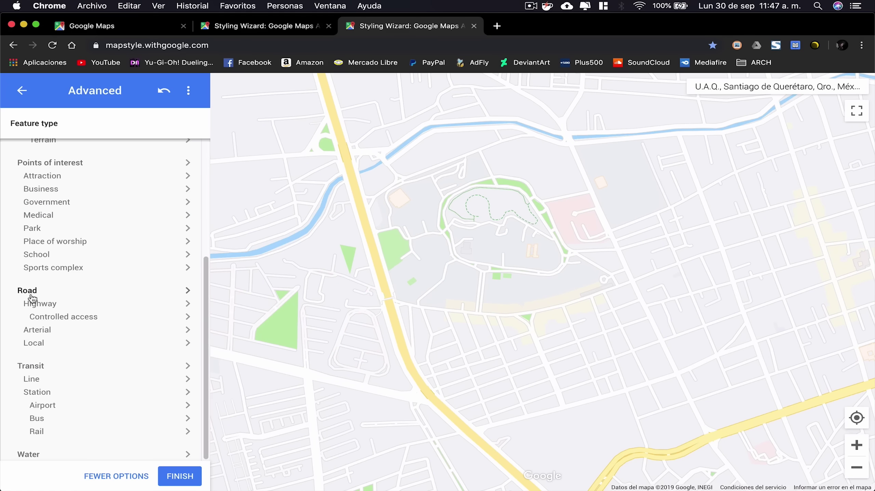
click(32, 303)
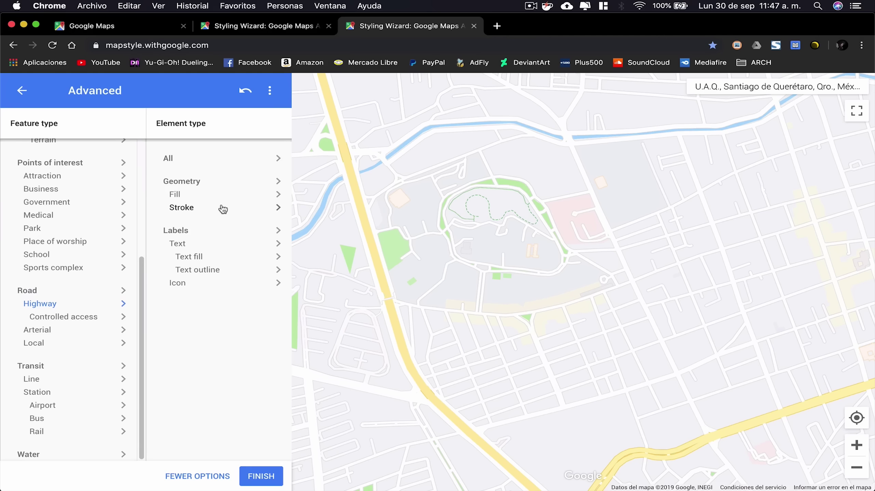
Give highways a light orange #ffd479 fill and hide their outlines
click(222, 195)
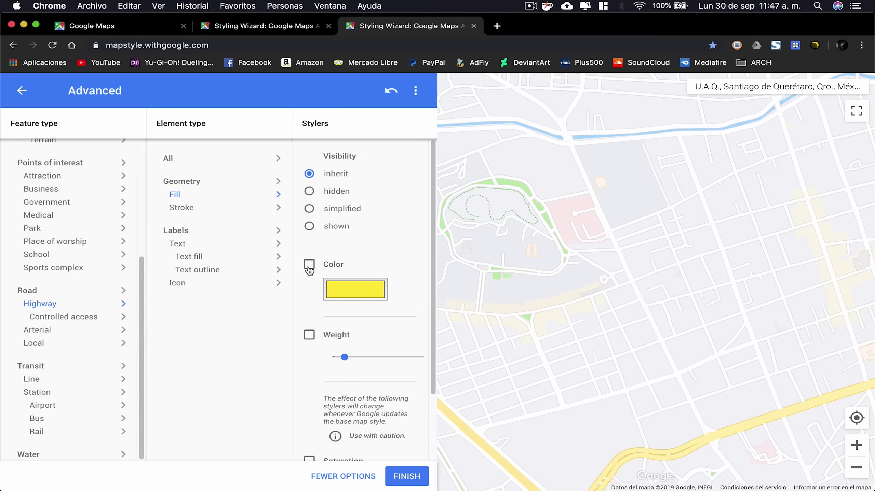
click(309, 265)
click(335, 284)
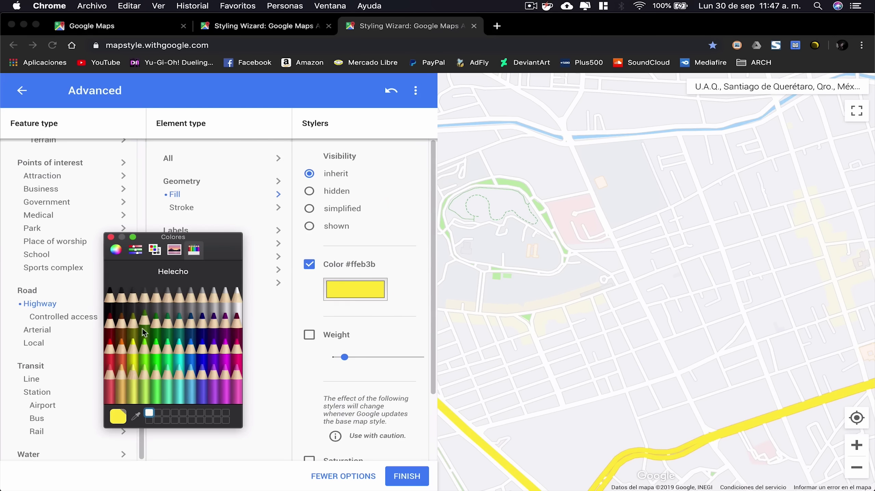
click(121, 379)
click(181, 208)
click(309, 192)
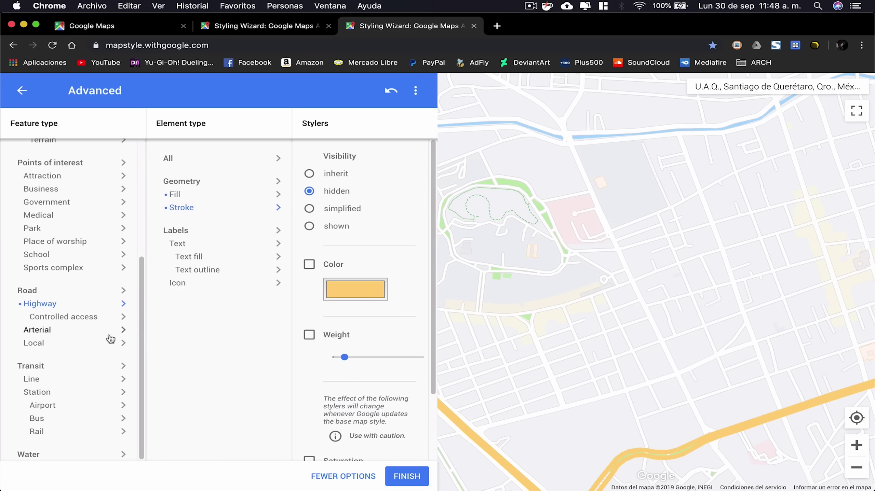
Set a custom fill colour for arterial roads
click(46, 331)
click(193, 195)
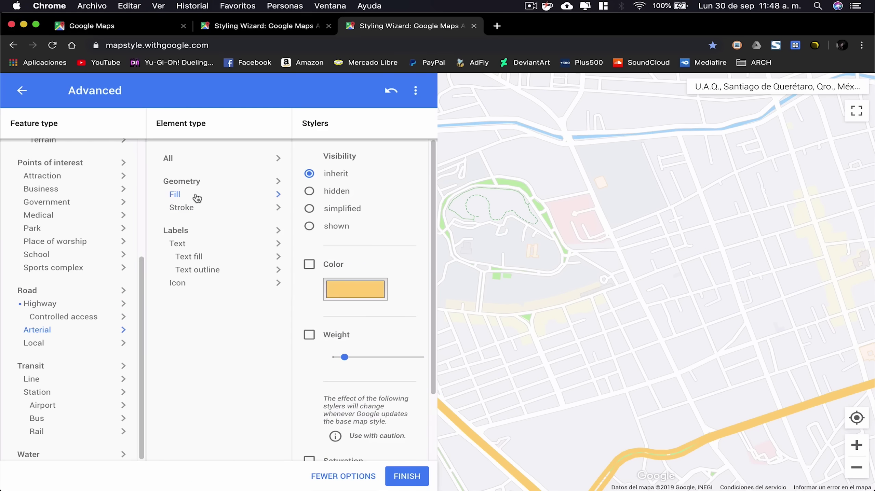
click(309, 264)
click(341, 285)
click(168, 294)
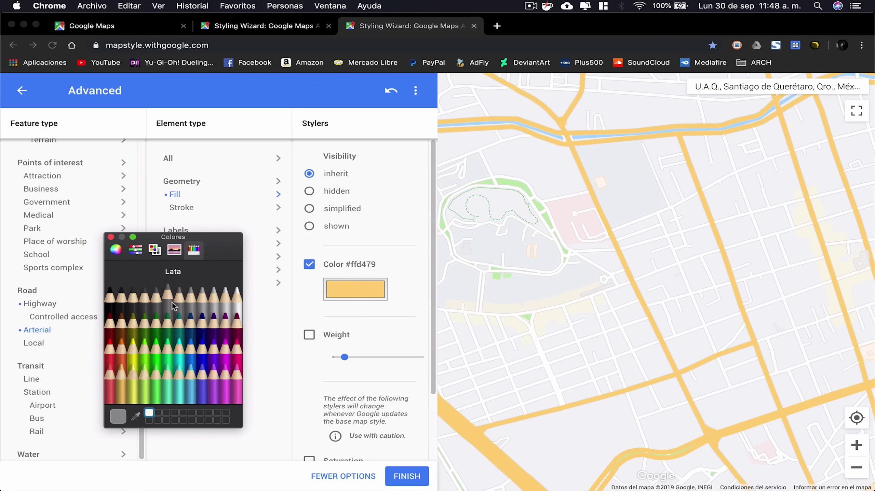
Colour local streets grey #919191 and hide their outlines
click(38, 350)
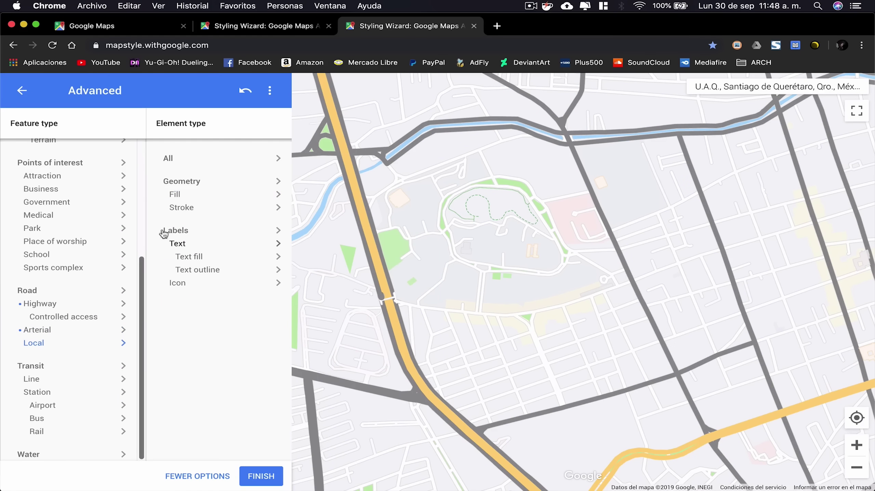
click(174, 195)
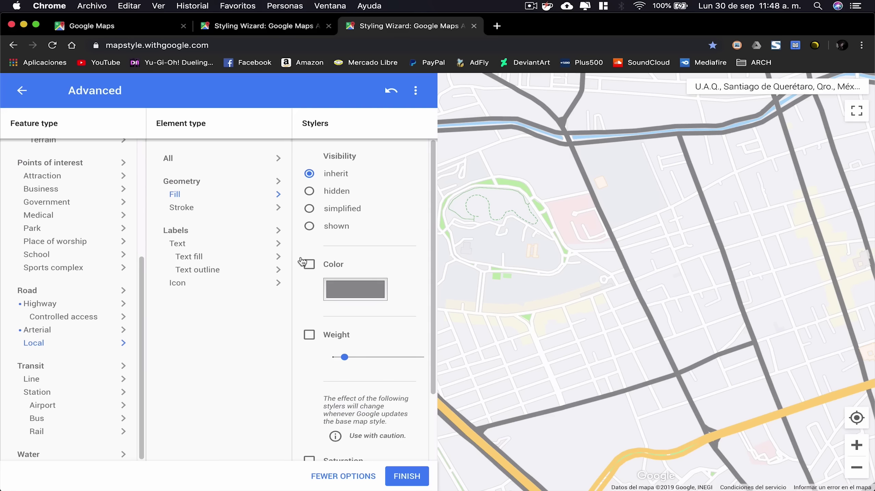
click(308, 265)
click(355, 289)
click(148, 331)
click(167, 294)
click(355, 289)
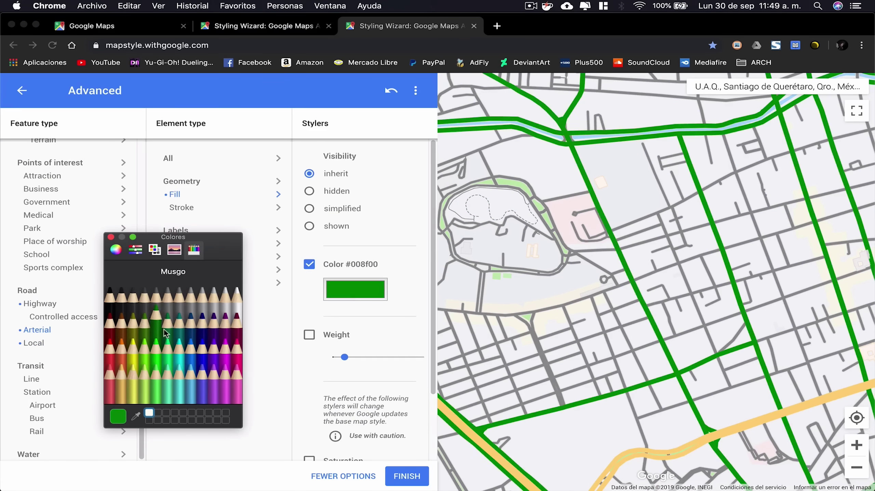
click(181, 207)
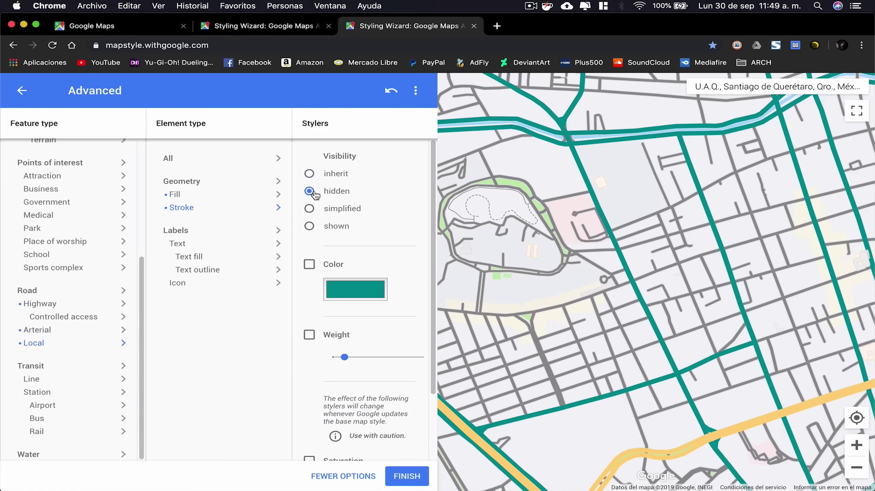
click(857, 114)
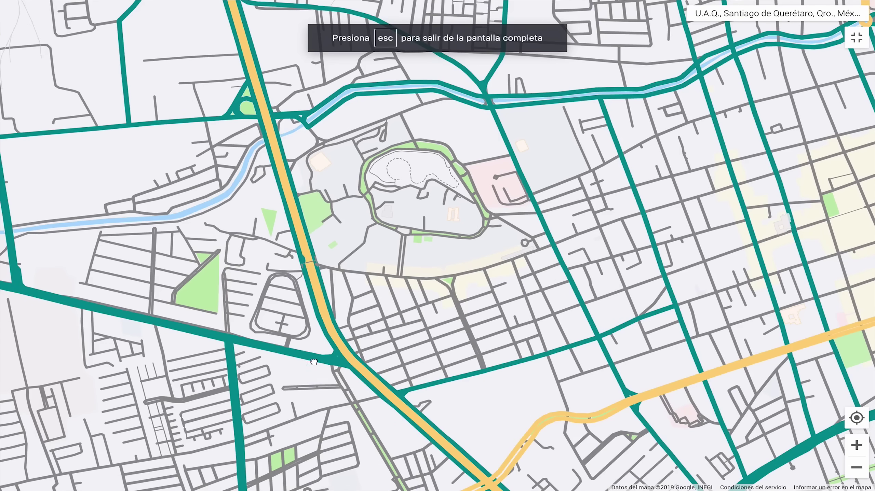
Pan and zoom the full-screen map into the street grid south of campus, then exit full screen
drag(313, 366, 339, 350)
scroll(411, 196, up, 1)
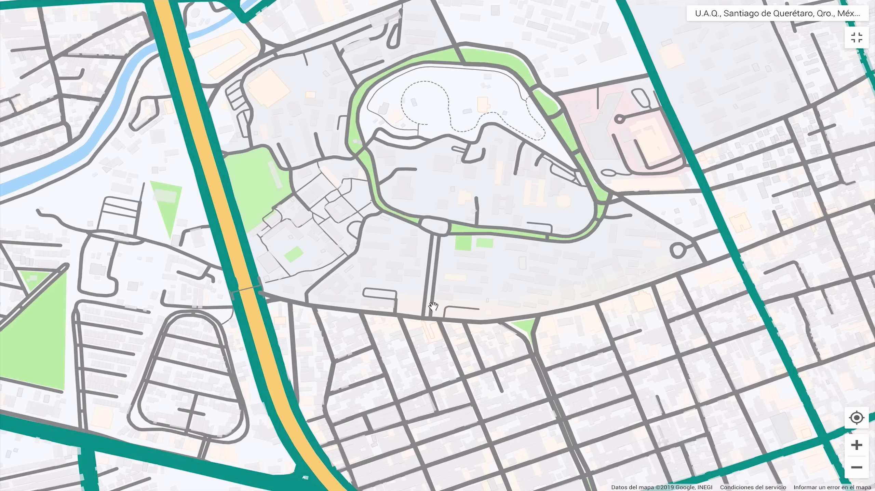
scroll(457, 415, up, 1)
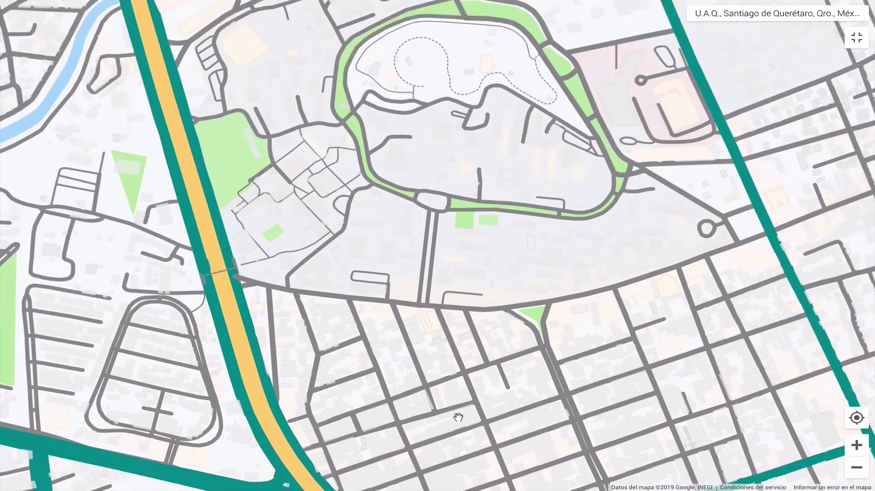
drag(452, 409, 380, 324)
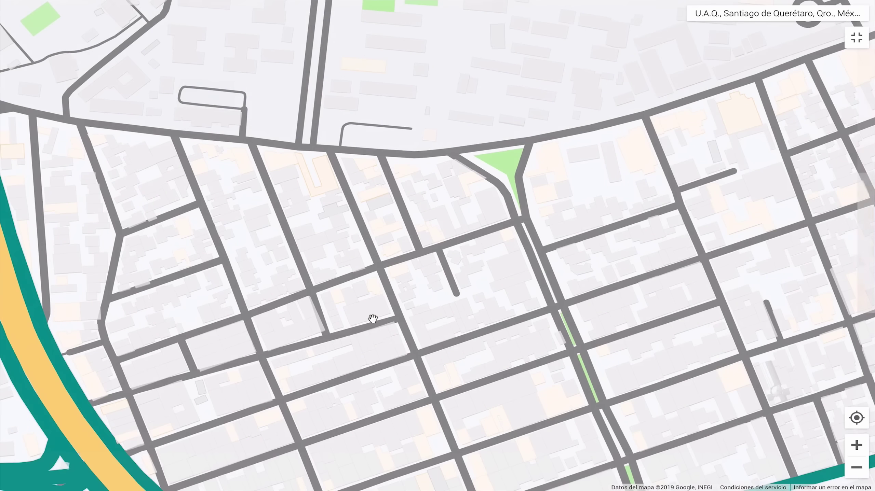
drag(403, 358, 379, 327)
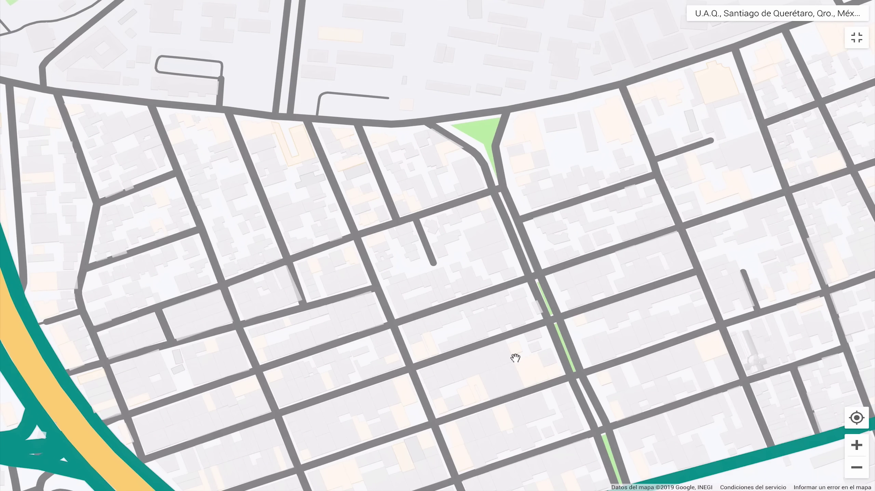
scroll(511, 341, up, 1)
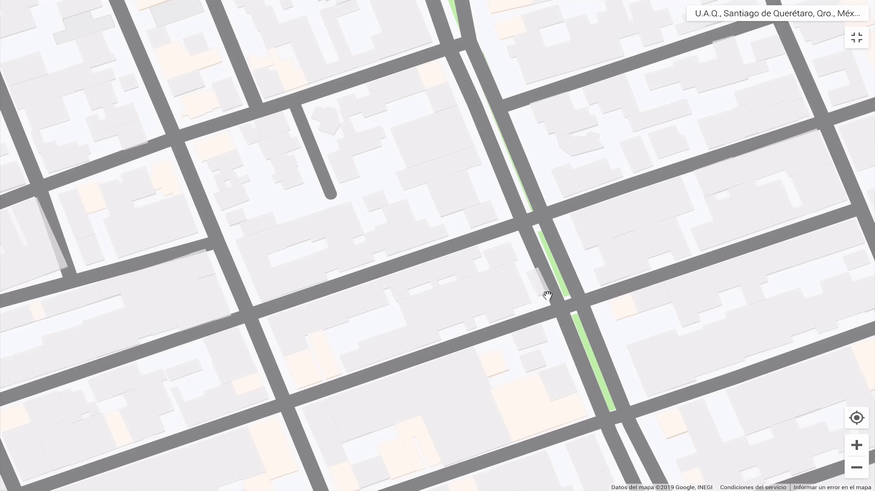
key(Escape)
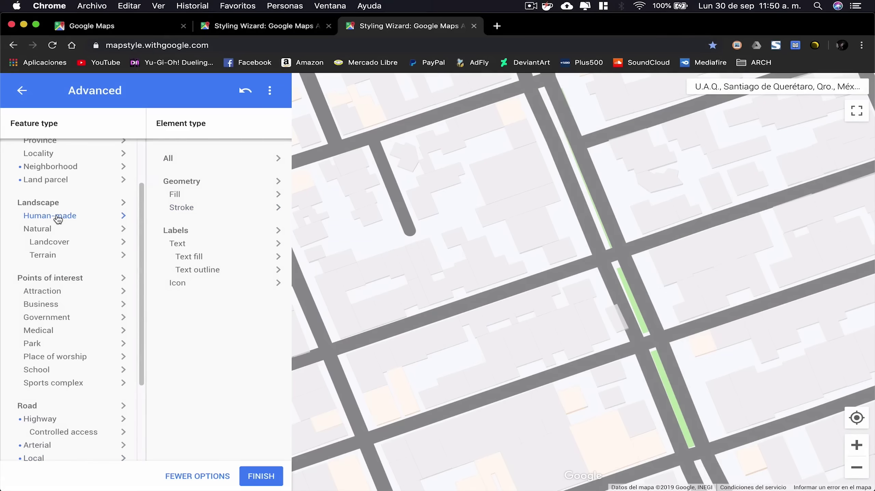
Hide all human-made landscape features, including buildings
click(51, 216)
click(182, 160)
click(309, 192)
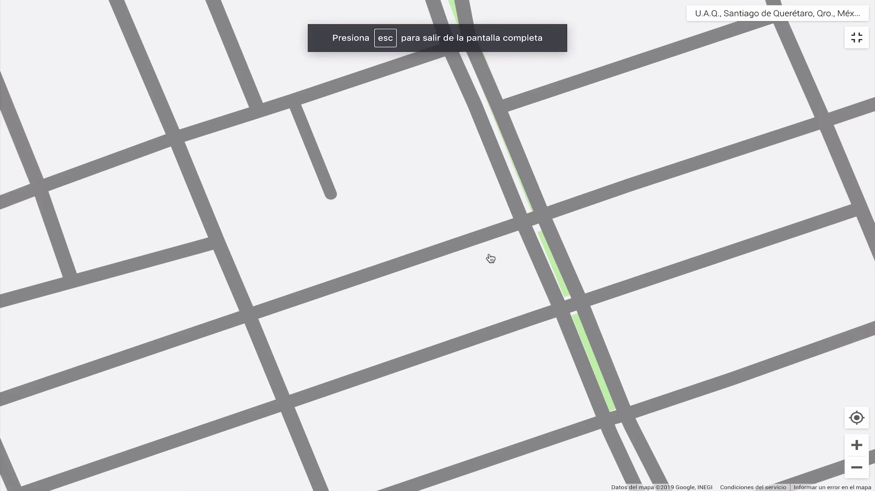
Pan the map to bring the street grid below campus into view, then leave full screen
scroll(487, 254, down, 5)
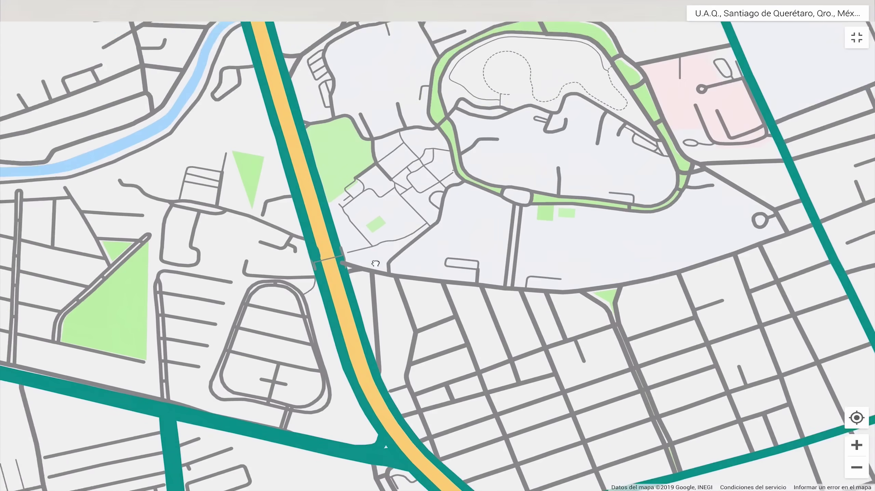
drag(113, 62, 202, 137)
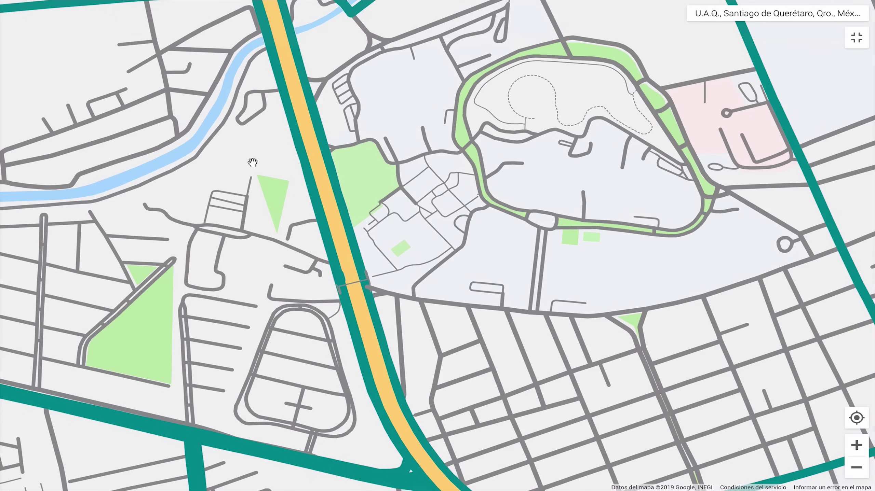
drag(313, 304, 210, 240)
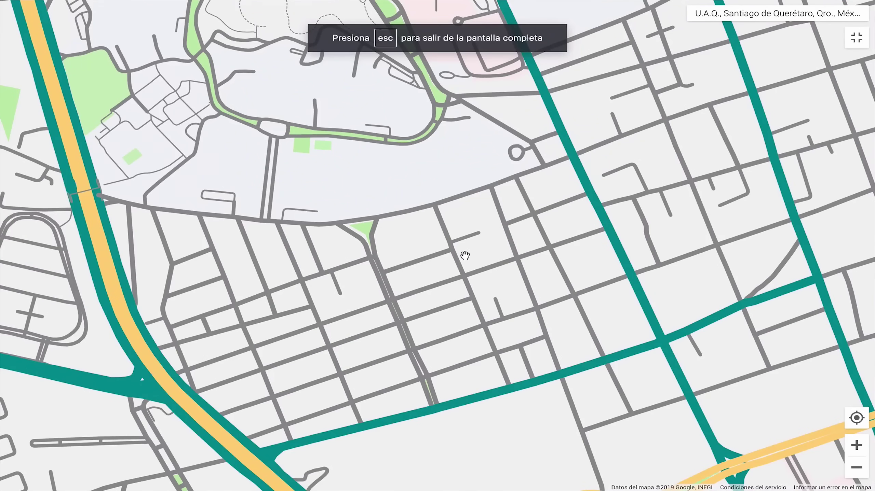
drag(453, 246, 415, 201)
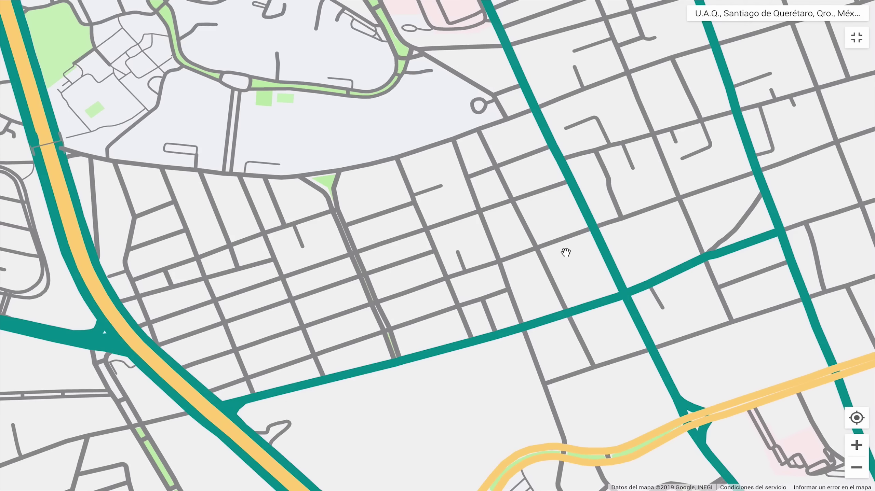
click(857, 37)
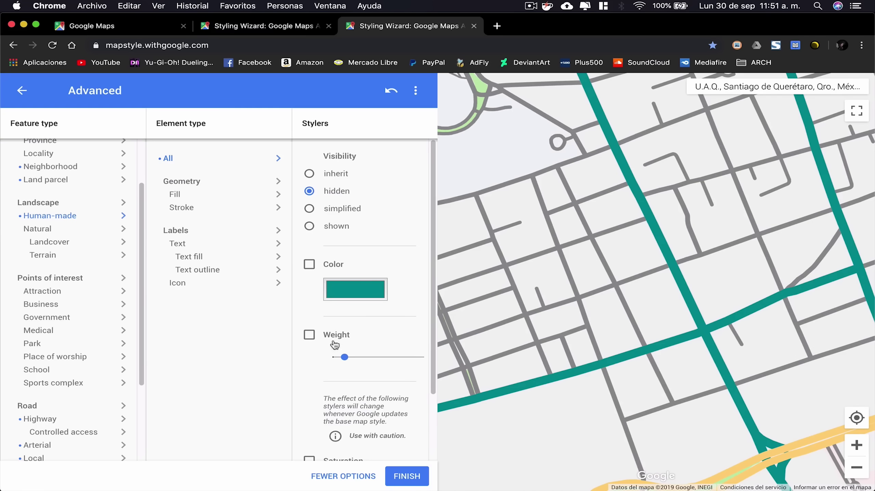
Finish styling and copy the exported style JSON
click(396, 474)
scroll(371, 209, down, 3)
scroll(372, 209, down, 3)
scroll(373, 212, down, 5)
scroll(372, 211, down, 3)
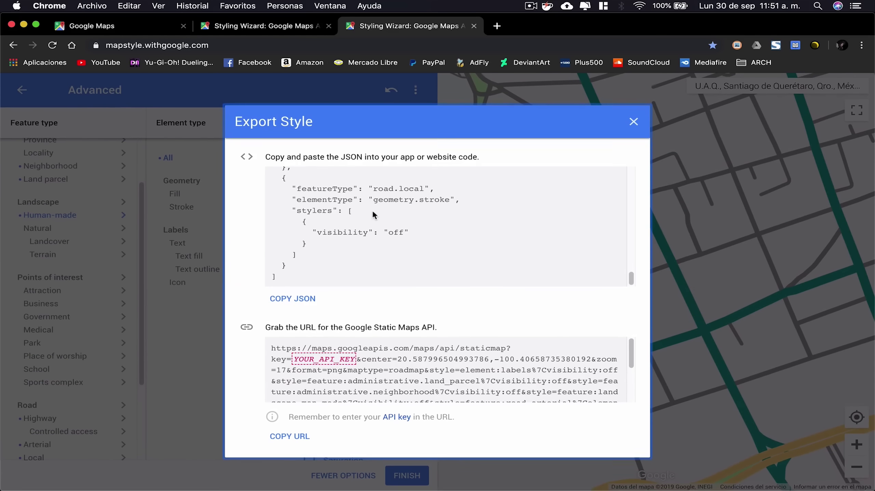
click(299, 299)
Paste the style JSON into a new TextEdit document, then hide TextEdit
key(super+Tab)
key(super+v)
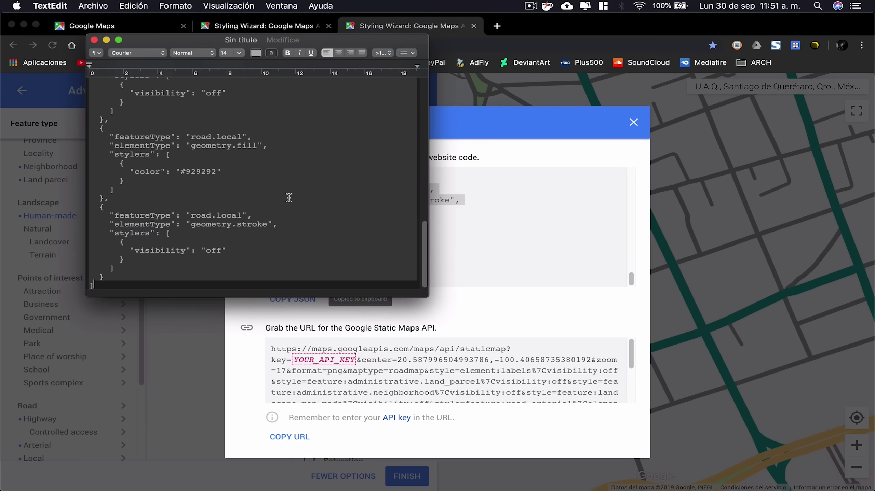
scroll(272, 224, up, 10)
scroll(272, 223, up, 5)
scroll(282, 248, up, 3)
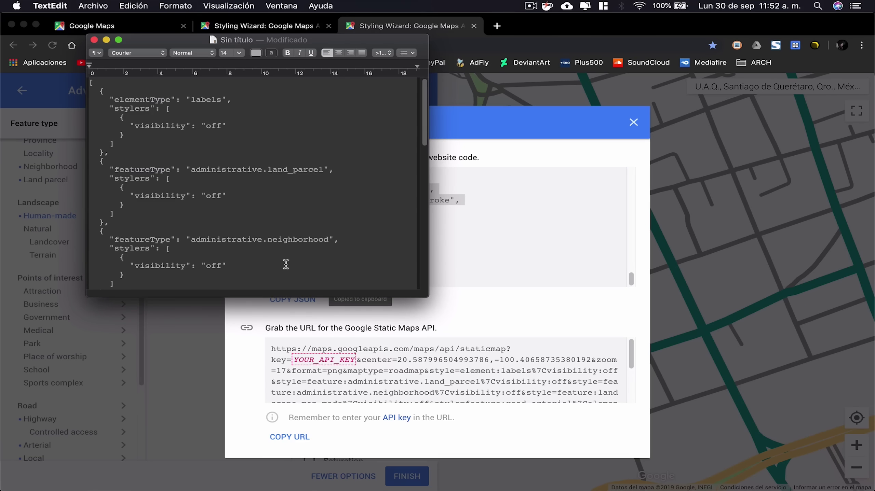
key(super+m)
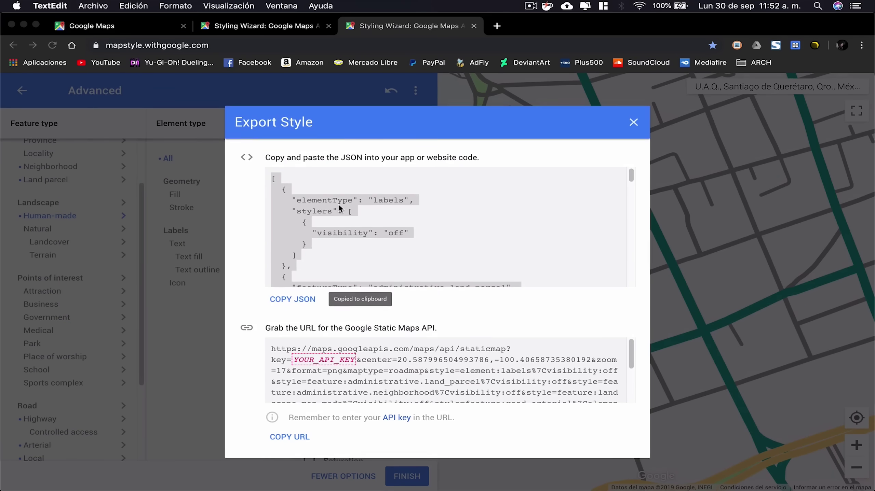
scroll(391, 234, down, 15)
scroll(391, 234, down, 5)
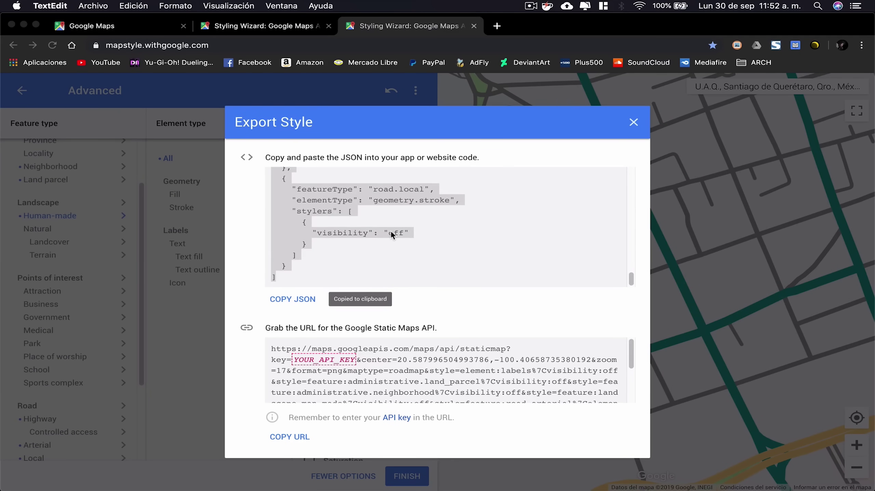
scroll(391, 234, up, 5)
scroll(391, 234, up, 5)
scroll(390, 234, up, 5)
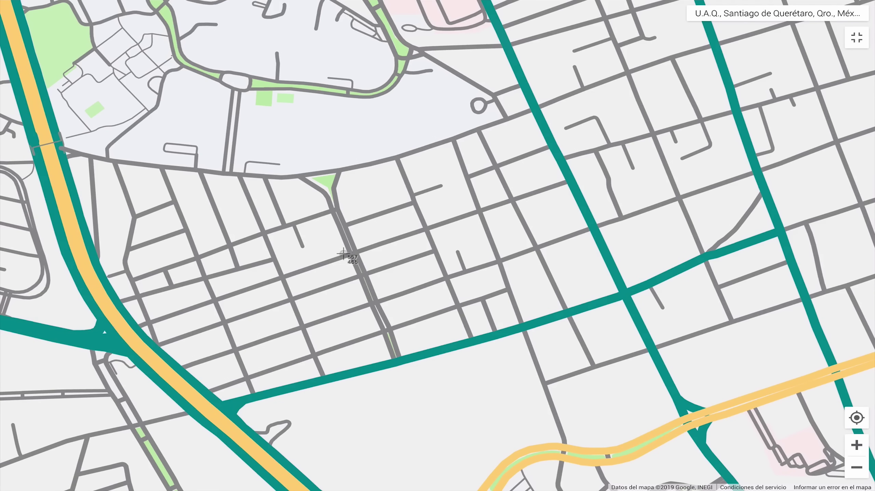
Capture a region screenshot covering the entire styled map, then exit full screen
key(Print)
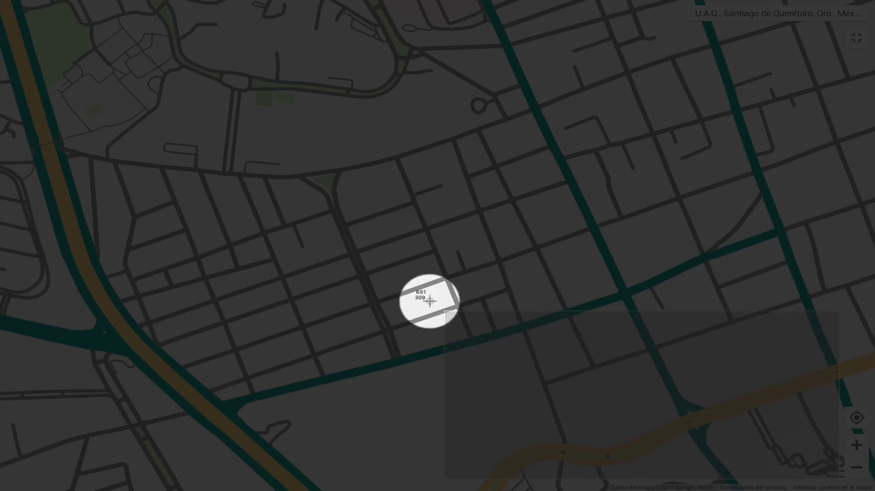
drag(839, 479, 0, 28)
key(Escape)
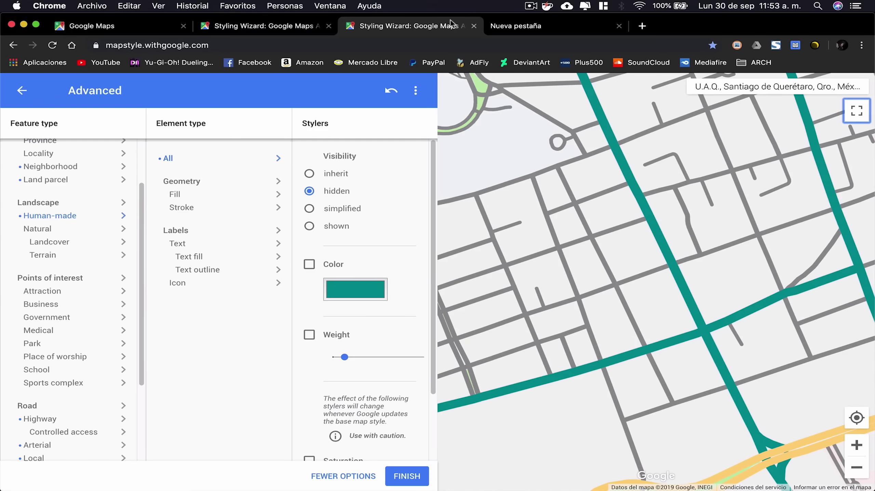
Open Snazzy Maps from the ARCH bookmarks folder in the new tab and browse its style cards
click(516, 26)
click(754, 63)
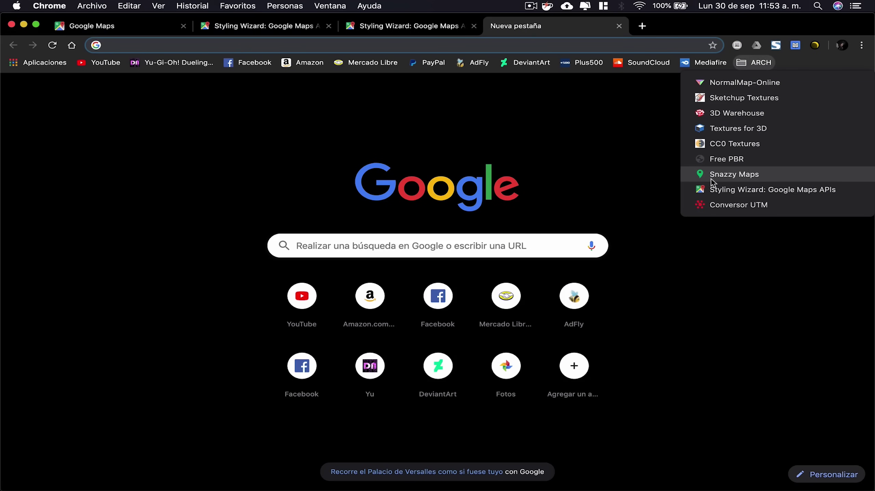
click(711, 176)
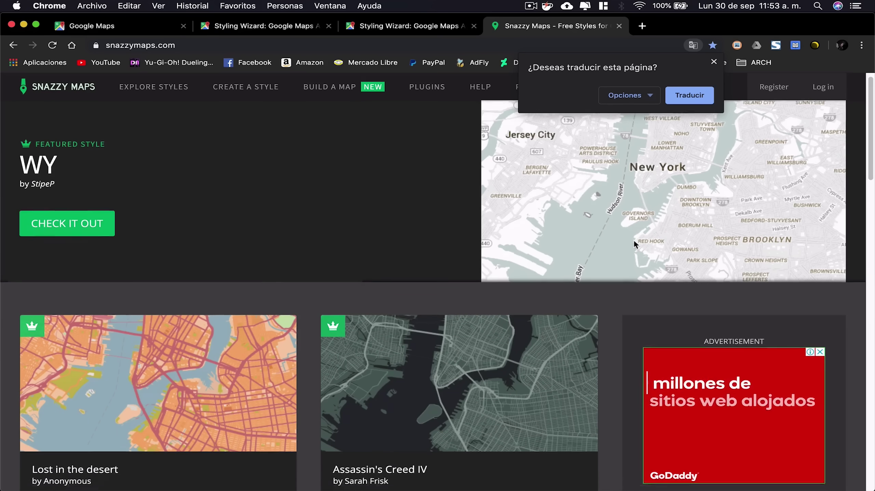
scroll(633, 243, down, 2)
scroll(633, 243, down, 5)
scroll(634, 244, down, 2)
scroll(634, 241, down, 10)
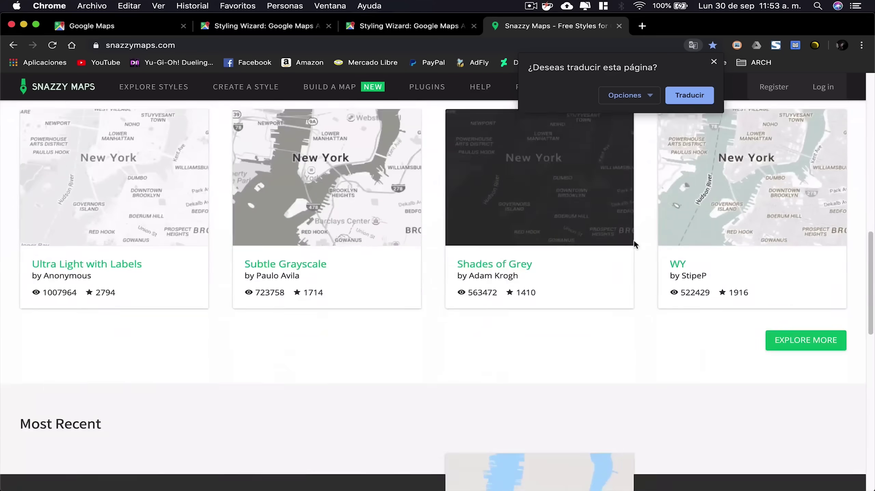
scroll(634, 240, down, 15)
scroll(634, 241, up, 8)
scroll(633, 239, up, 3)
scroll(632, 239, up, 5)
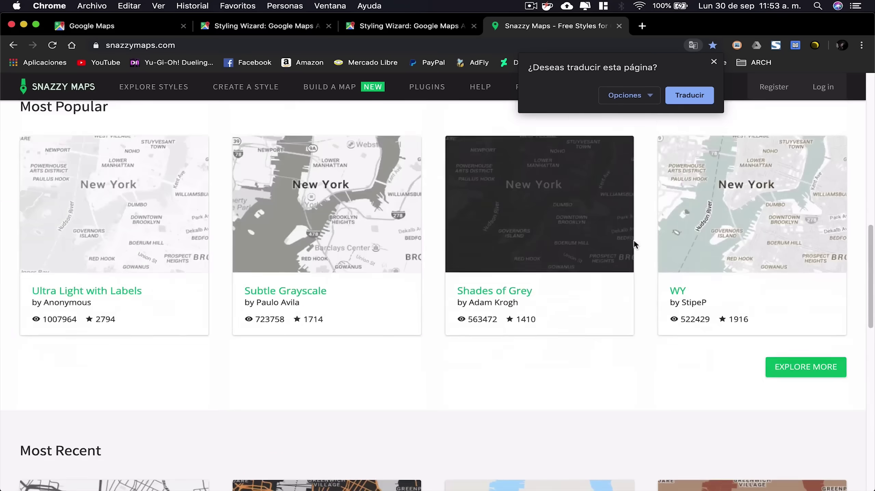
scroll(633, 240, up, 10)
scroll(633, 239, up, 2)
scroll(633, 239, up, 1)
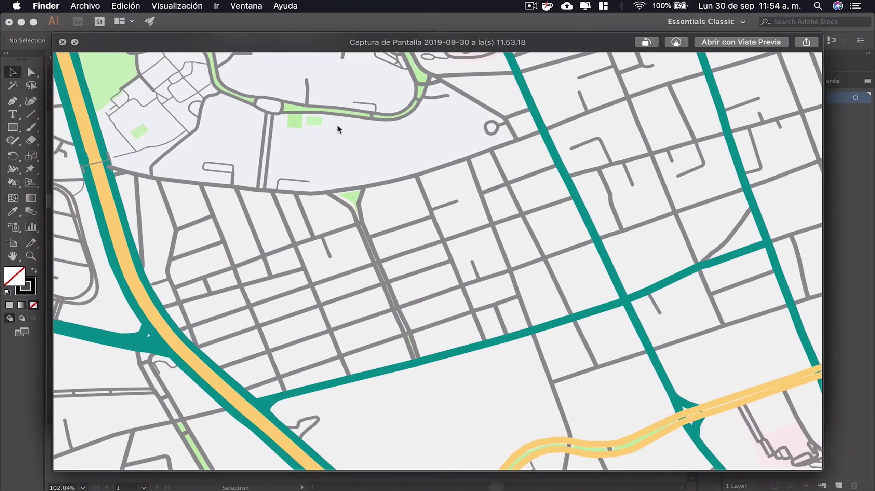
Close the screenshot preview and place the map image in the Illustrator document
key(space)
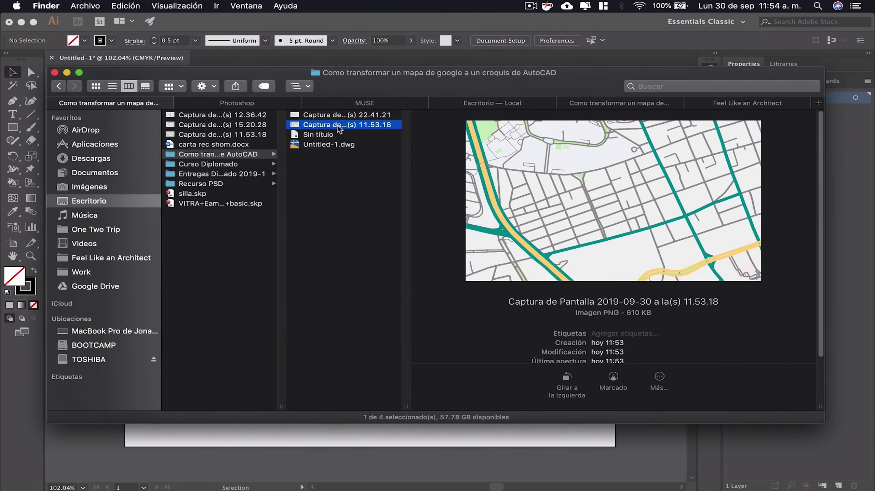
mouse_move(337, 129)
mouse_down()
mouse_move(319, 283)
mouse_move(331, 274)
mouse_up()
scroll(332, 273, down, 5)
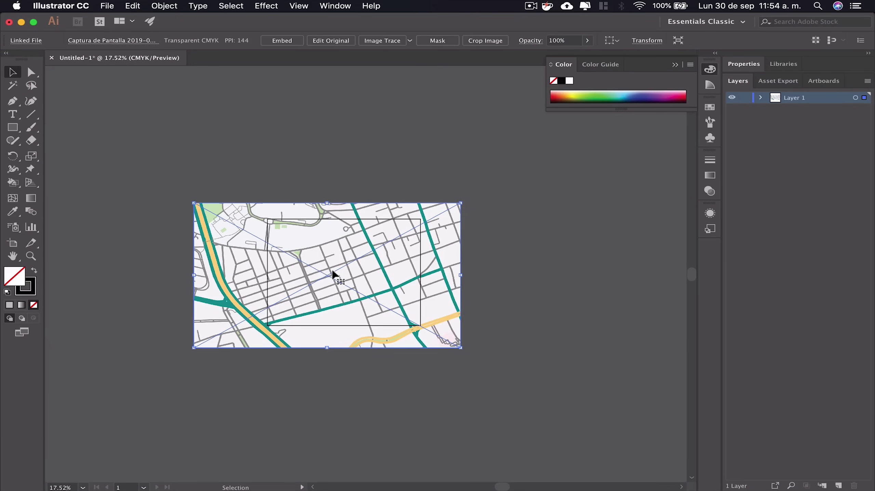
scroll(189, 360, down, 5)
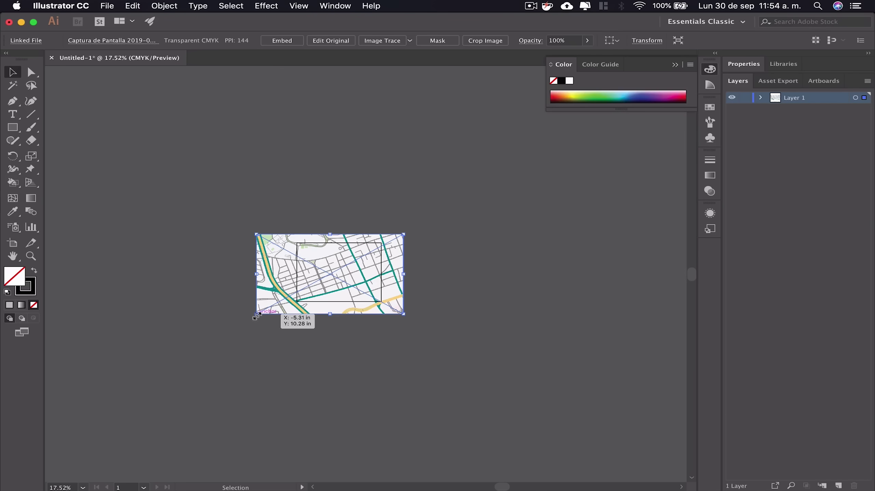
Scale the map image down proportionally so it fits inside the artboard
drag(256, 315, 301, 290)
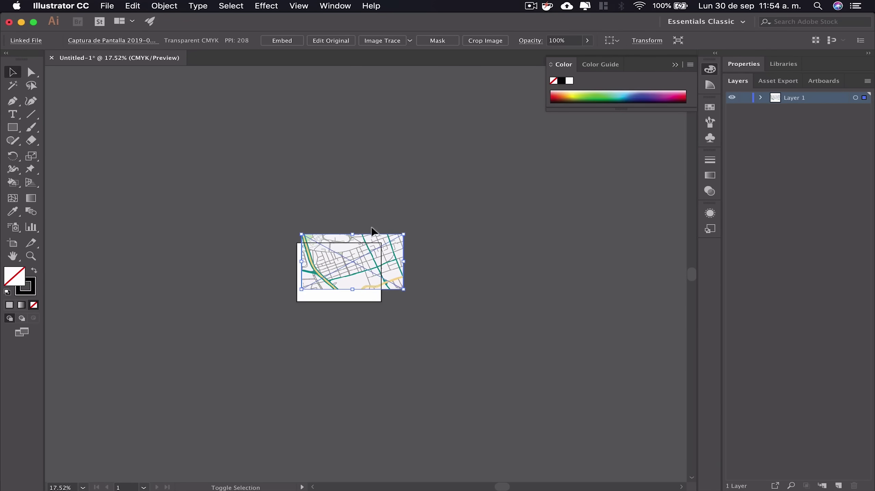
drag(403, 234, 374, 251)
scroll(268, 326, up, 5)
scroll(267, 326, down, 2)
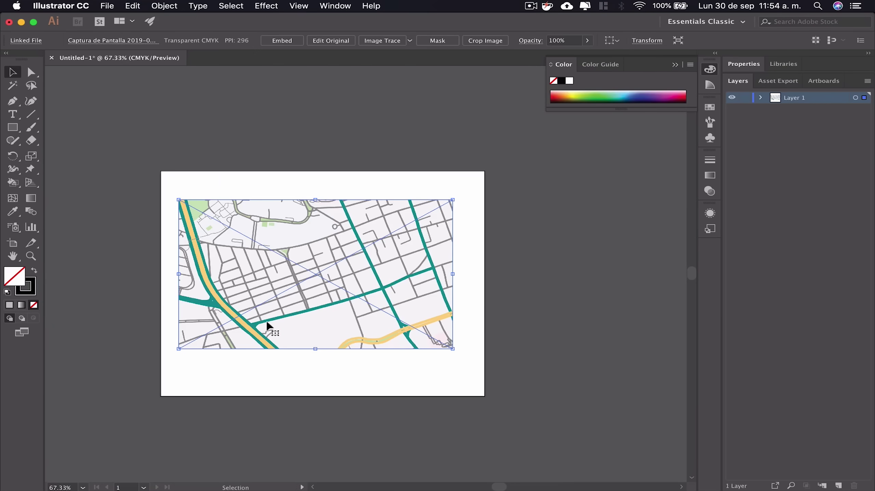
scroll(267, 326, up, 3)
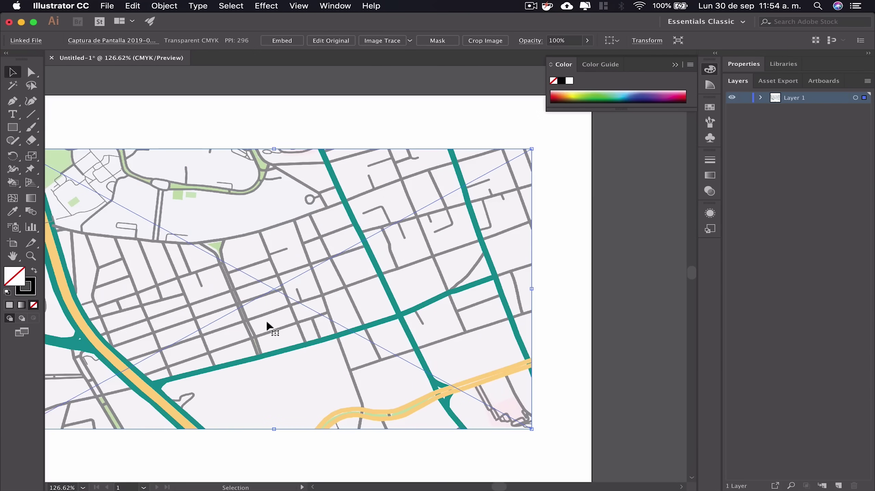
scroll(267, 326, left, 2)
scroll(518, 360, down, 3)
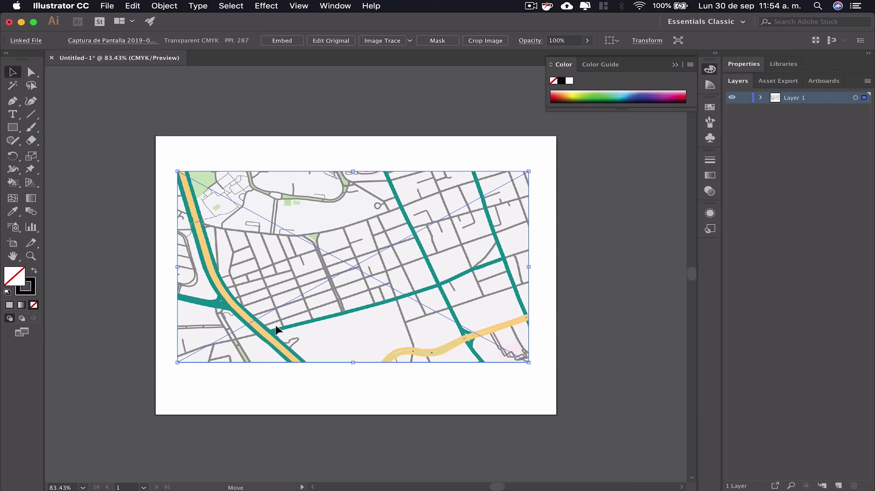
scroll(300, 225, up, 4)
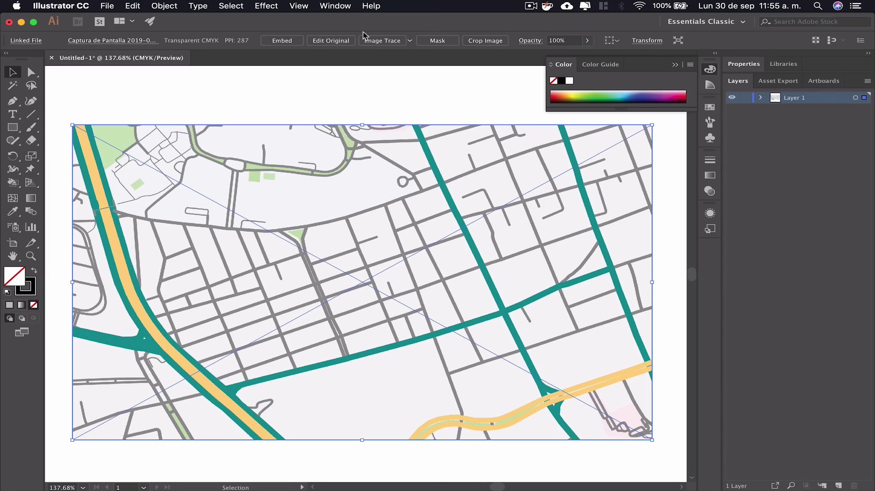
Trace the placed map with the 6 Colors preset and show the Image Trace panel
click(409, 40)
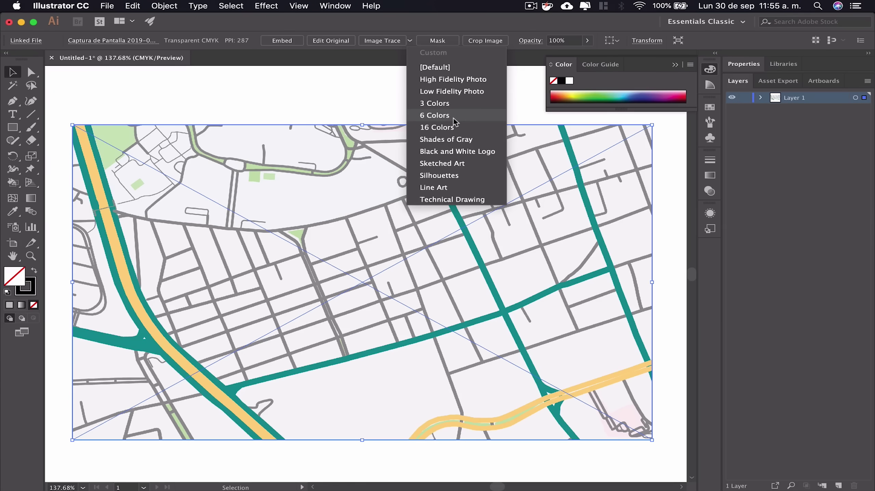
click(454, 116)
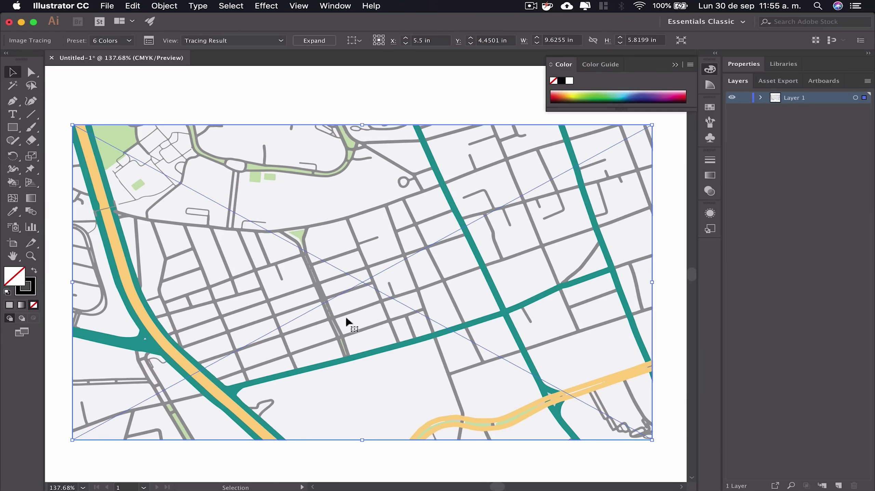
scroll(364, 380, up, 3)
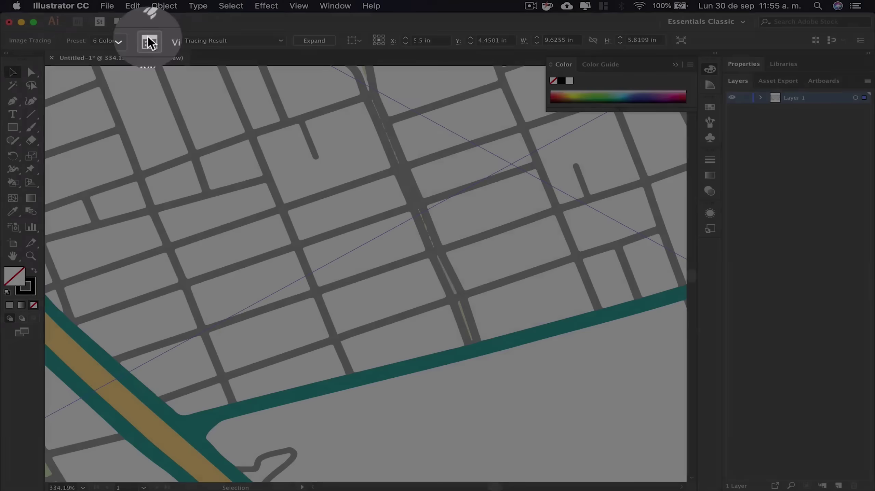
click(148, 39)
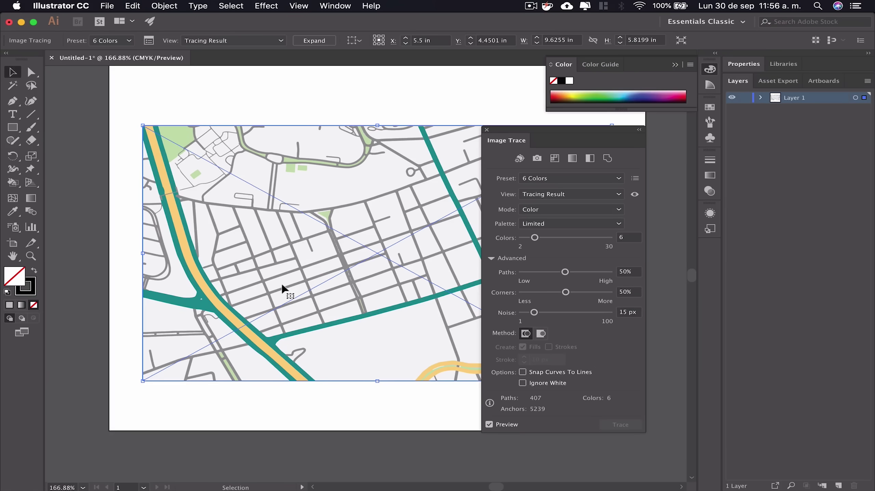
Raise the Image Trace Corners setting to 100%
scroll(278, 289, up, 2)
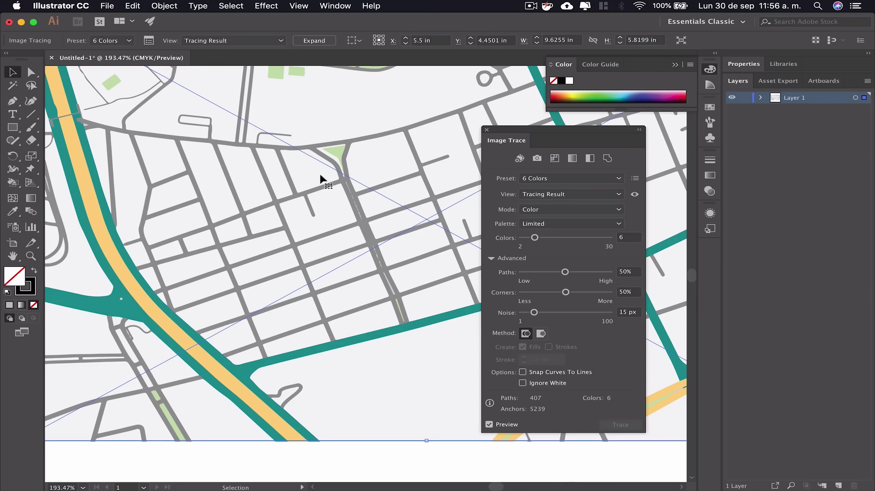
scroll(320, 179, up, 5)
scroll(321, 179, down, 2)
scroll(234, 165, down, 2)
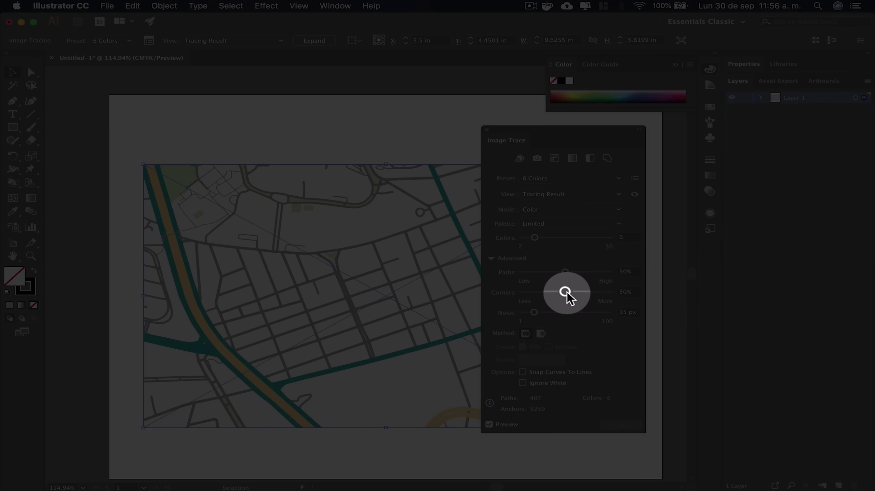
drag(565, 292, 609, 292)
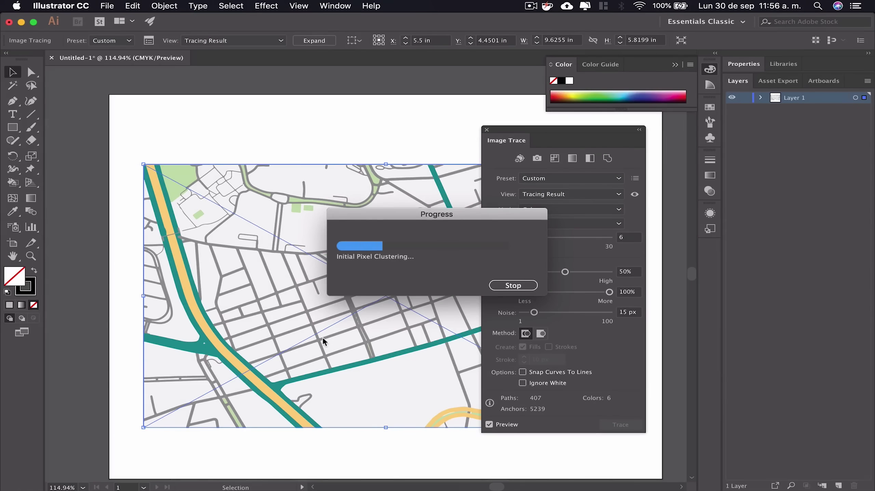
scroll(322, 337, up, 3)
scroll(289, 363, up, 3)
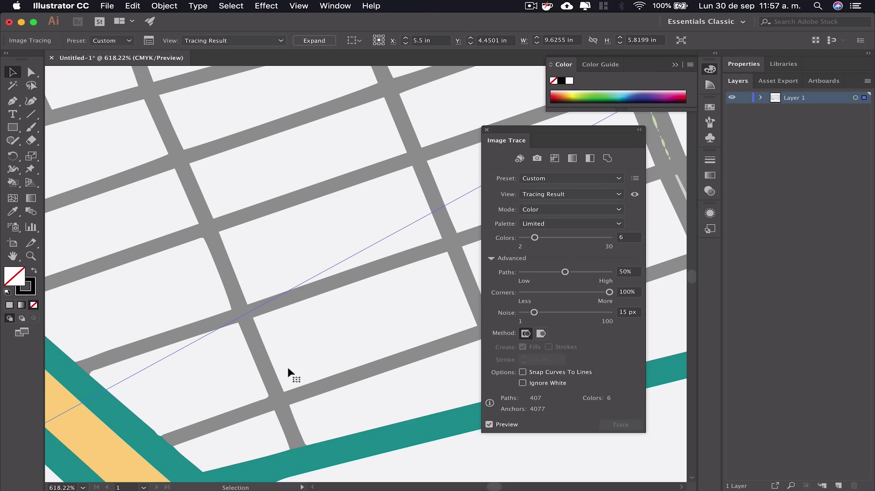
Set Paths to 20% and enable Ignore White to drop the background
click(623, 273)
text(20)
key(Return)
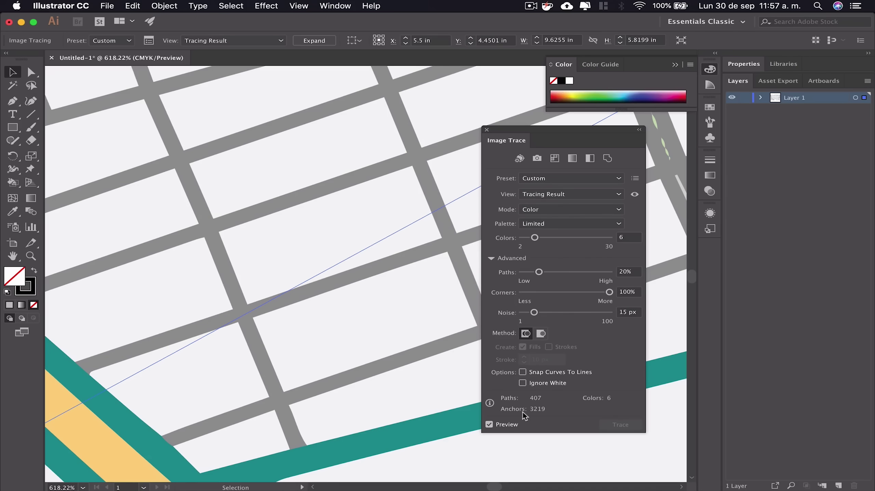
scroll(361, 391, down, 3)
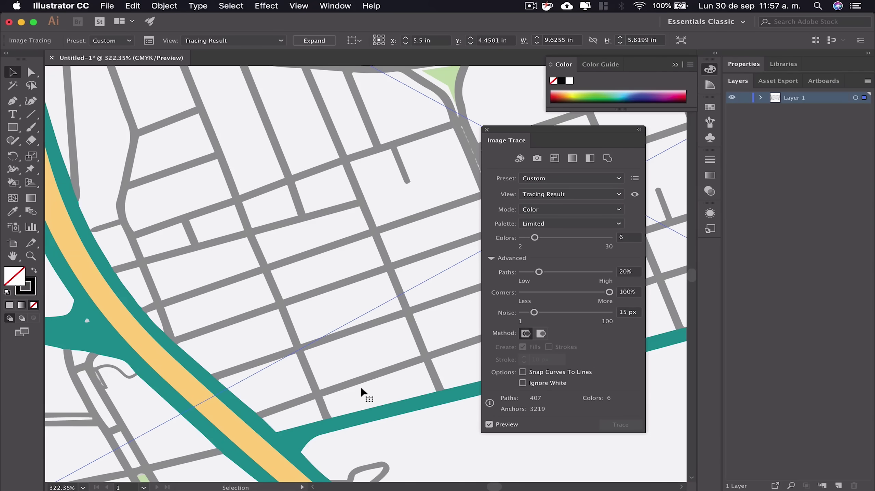
scroll(361, 391, down, 5)
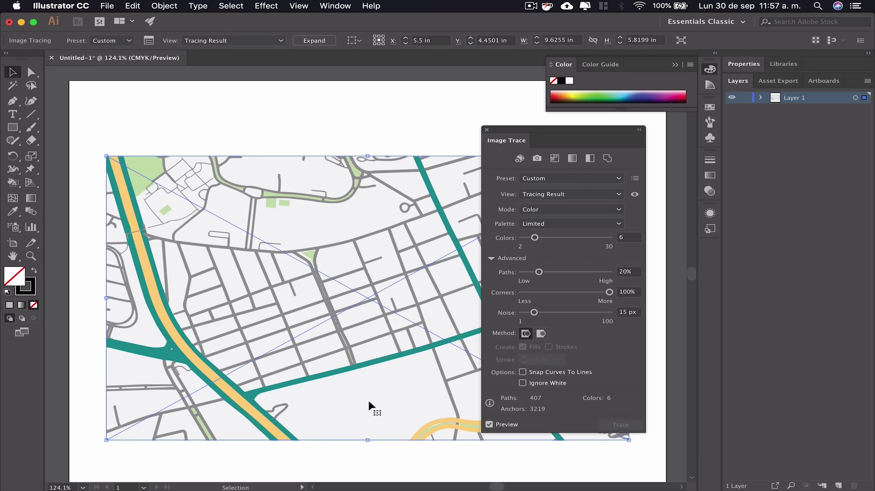
click(522, 383)
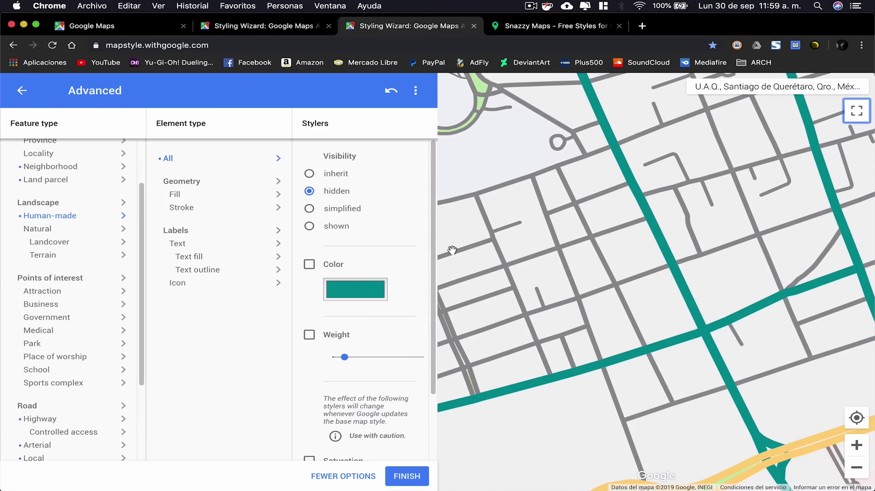
Switch to the Snazzy Maps page in Chrome
click(566, 27)
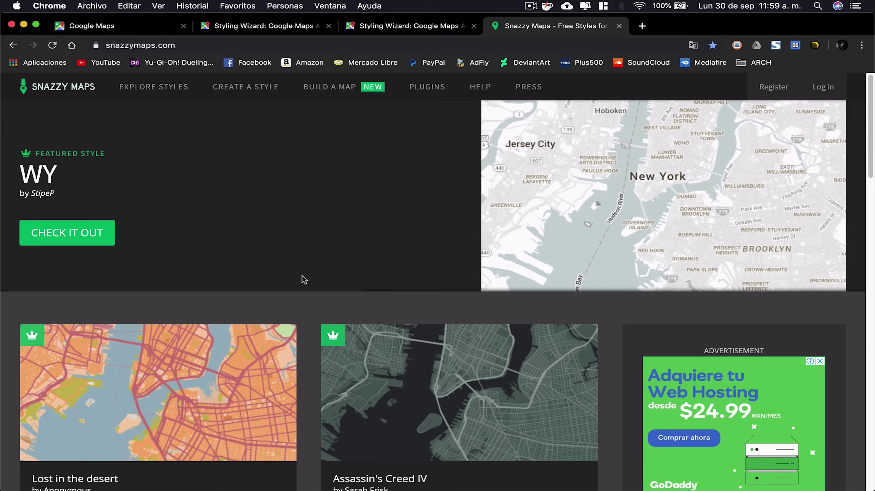
scroll(304, 280, down, 2)
scroll(302, 275, down, 7)
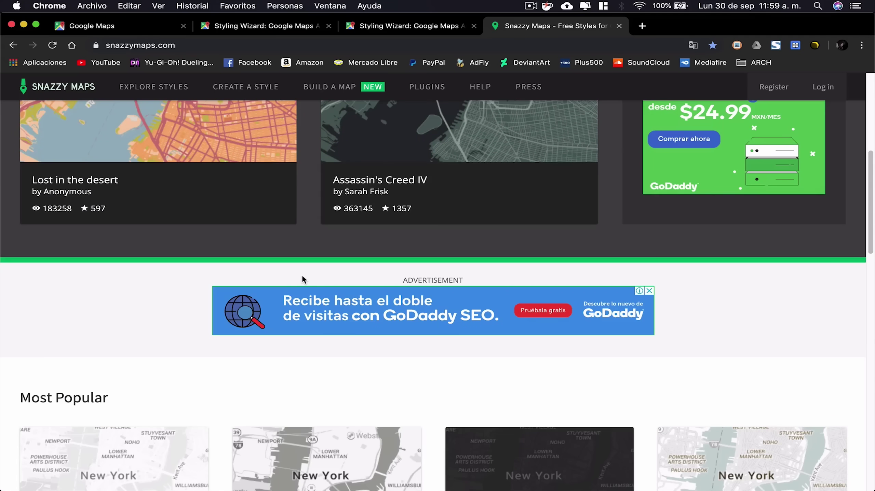
scroll(302, 274, down, 4)
scroll(302, 278, down, 1)
scroll(302, 279, down, 4)
scroll(302, 278, down, 2)
scroll(302, 278, down, 5)
scroll(303, 279, down, 6)
scroll(303, 279, down, 5)
scroll(303, 279, up, 1)
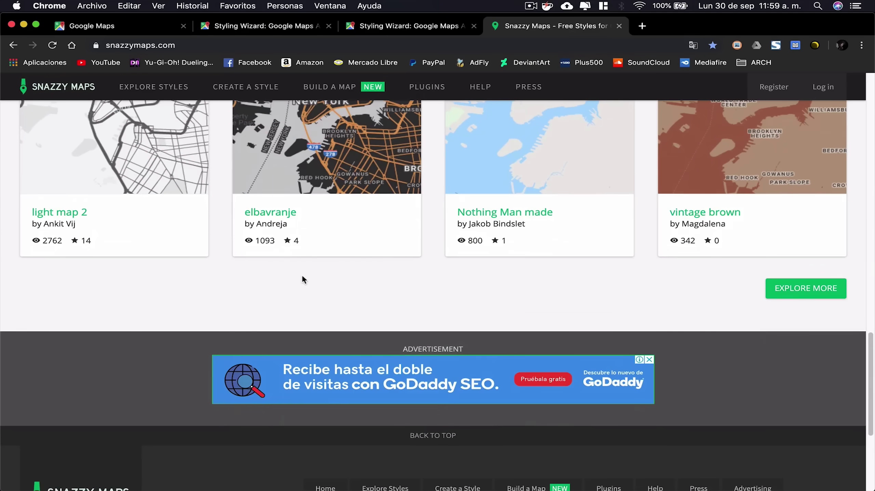
scroll(303, 278, up, 10)
scroll(302, 279, up, 4)
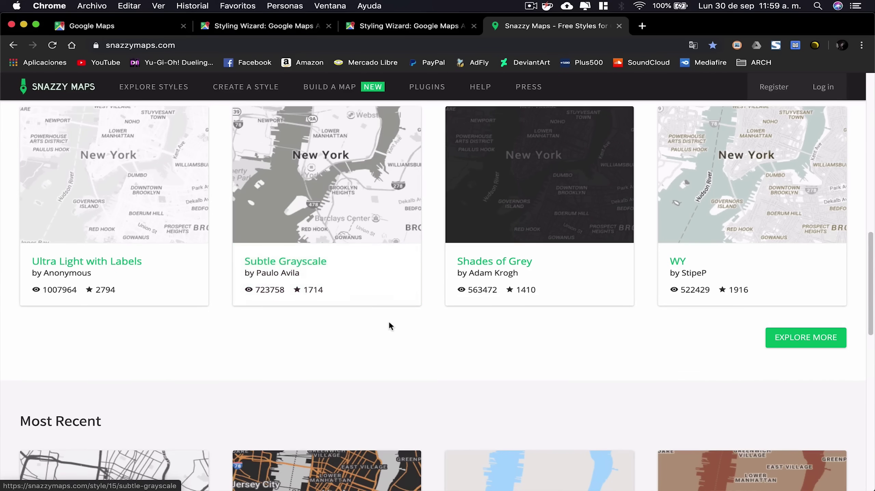
scroll(389, 326, down, 2)
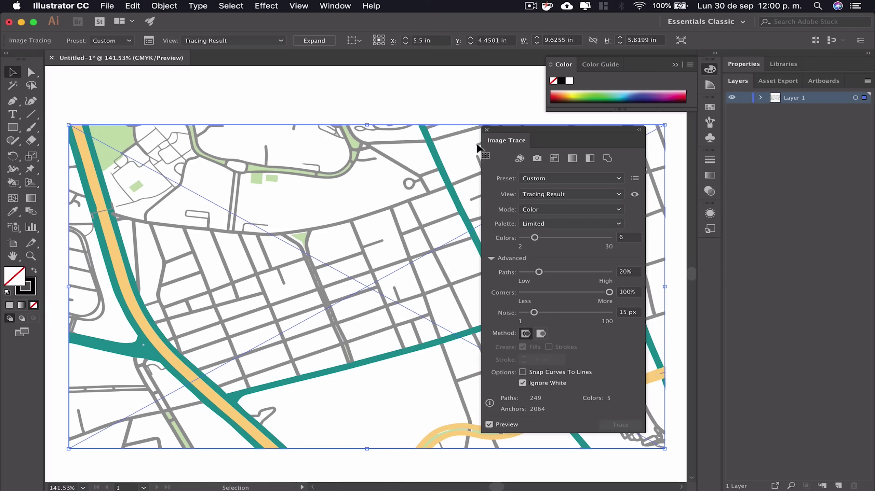
Expand the image trace into grouped editable vector paths and zoom in to inspect them
click(318, 41)
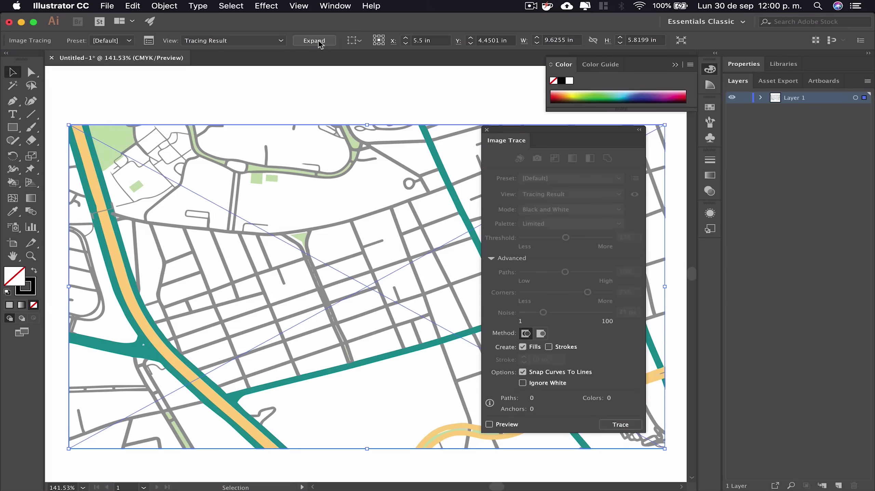
scroll(305, 401, up, 5)
scroll(304, 402, up, 2)
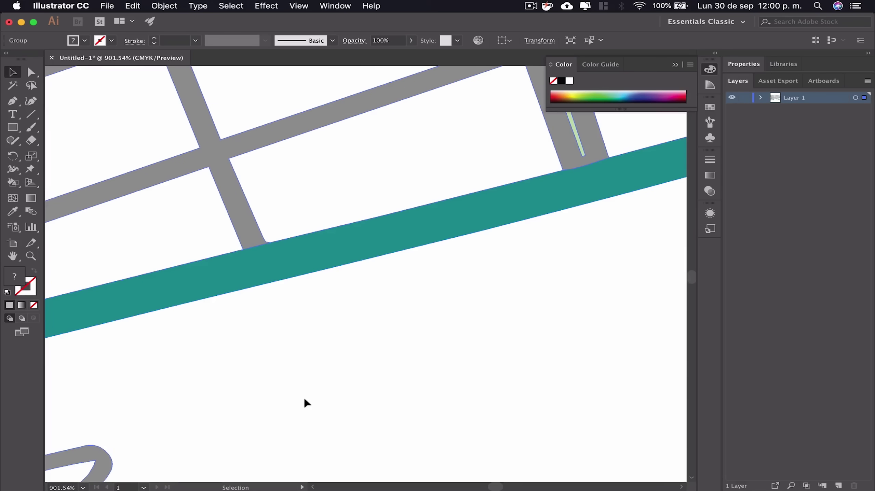
scroll(304, 402, up, 1)
scroll(305, 402, up, 2)
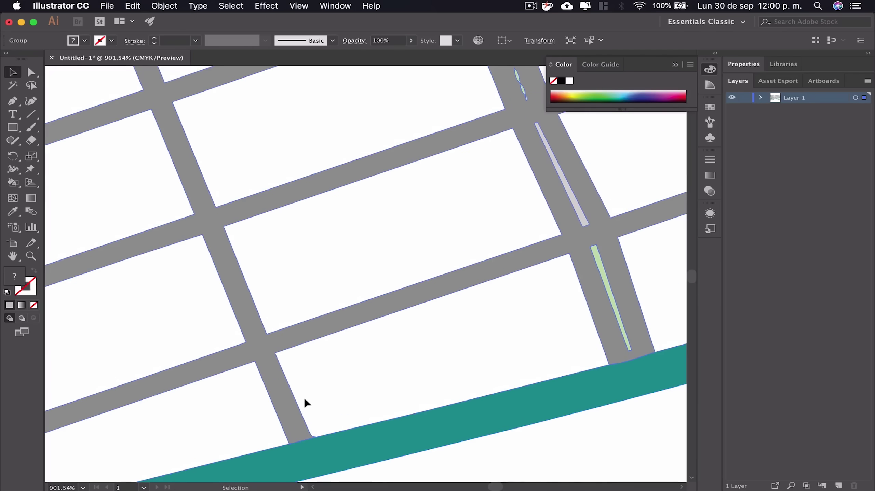
scroll(306, 403, up, 1)
scroll(306, 403, down, 2)
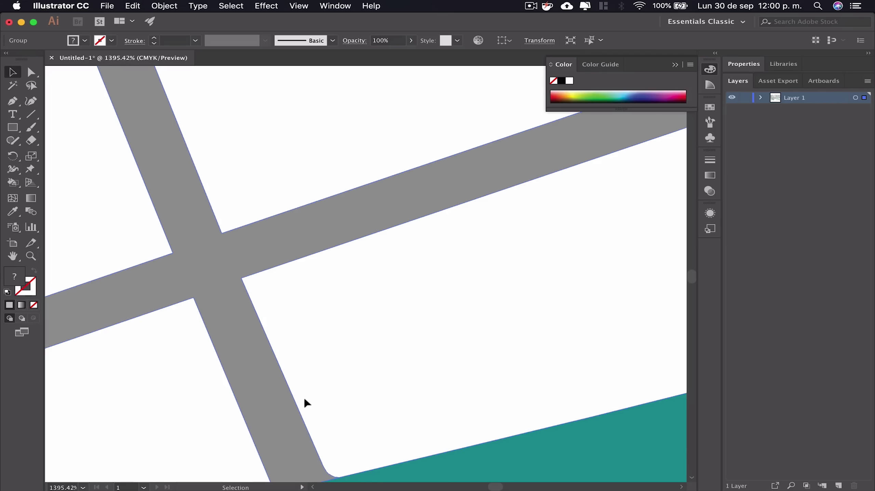
scroll(306, 402, down, 5)
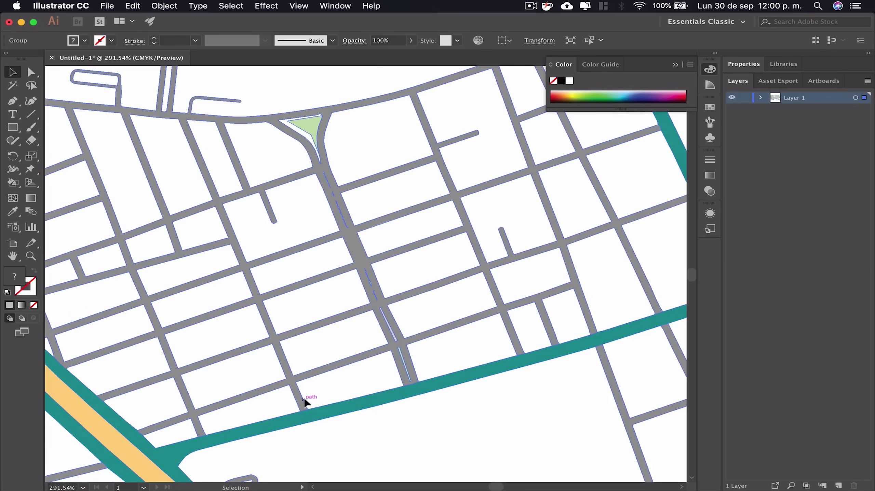
scroll(305, 403, down, 2)
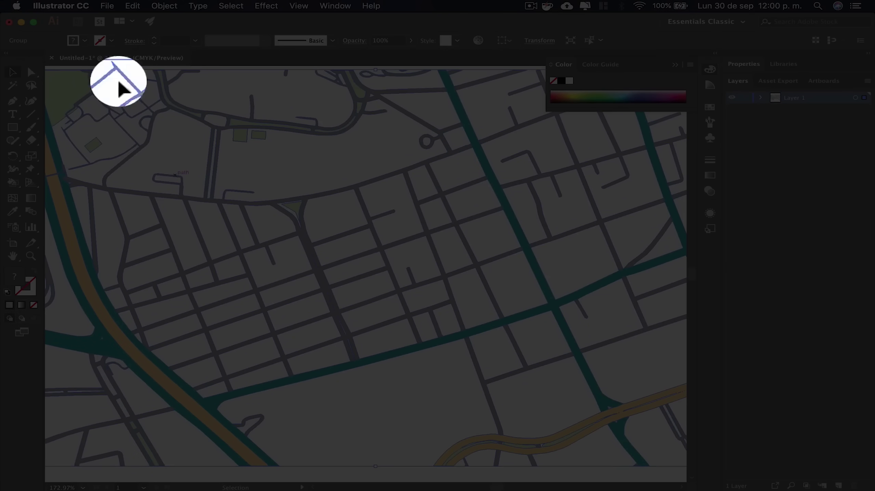
Give the street map a black stroke of 0.5 pt
click(105, 41)
click(34, 59)
click(195, 41)
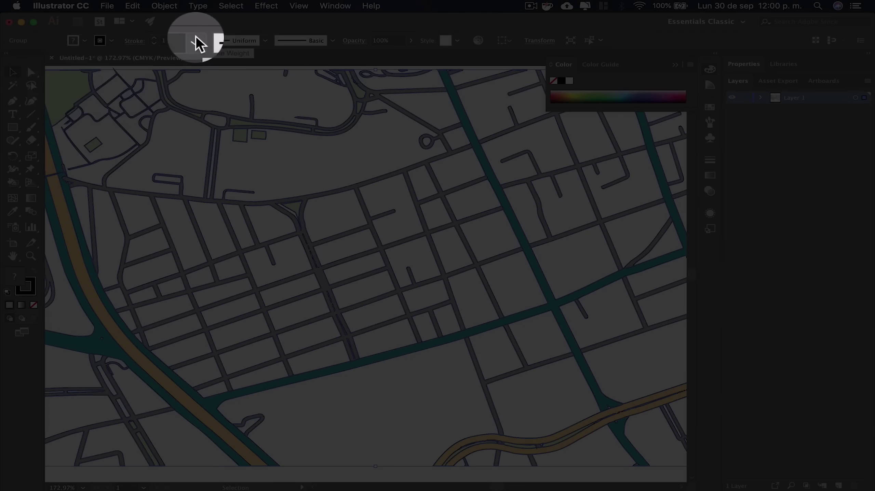
click(194, 41)
click(205, 66)
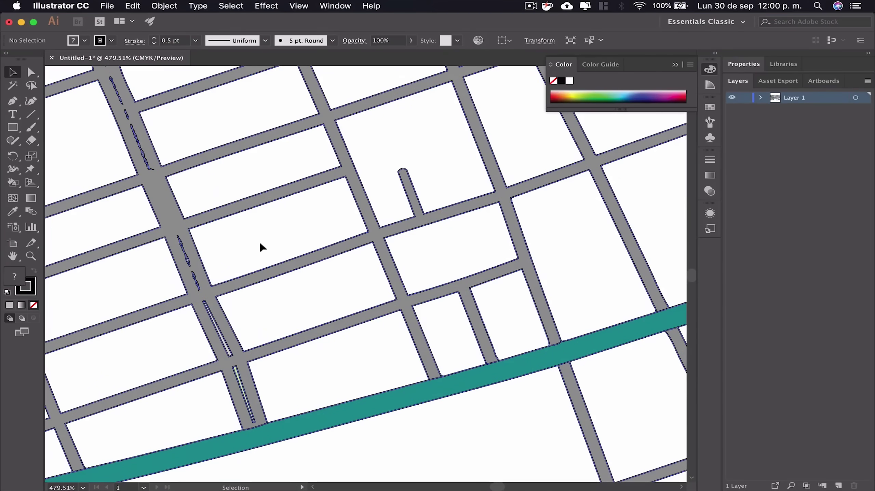
click(261, 248)
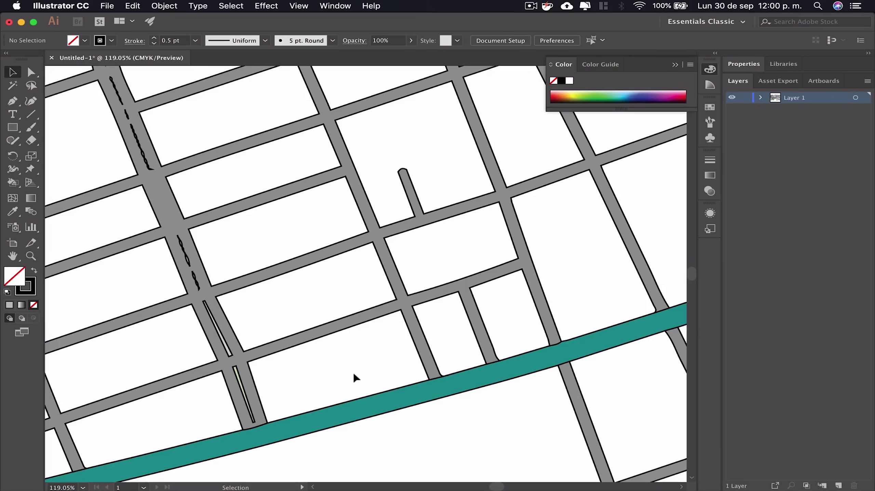
scroll(354, 377, down, 5)
scroll(347, 361, up, 1)
Set the whole map group's fill to None, leaving only outlines
click(346, 351)
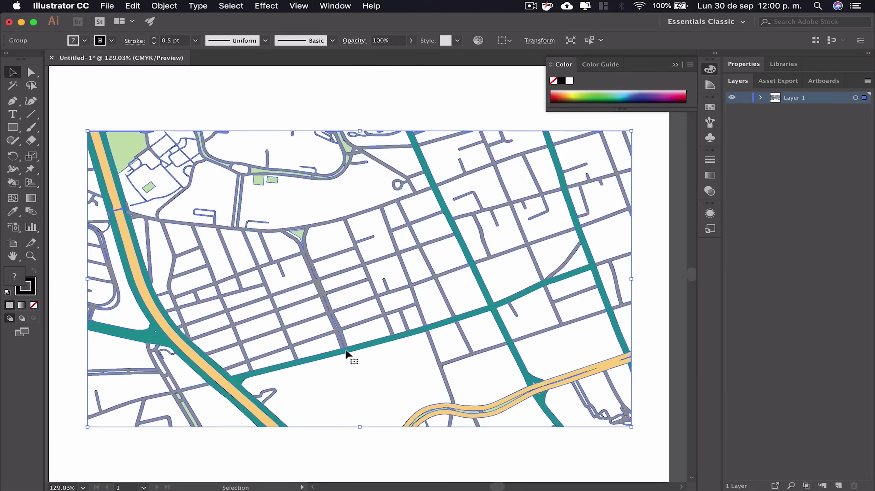
click(73, 40)
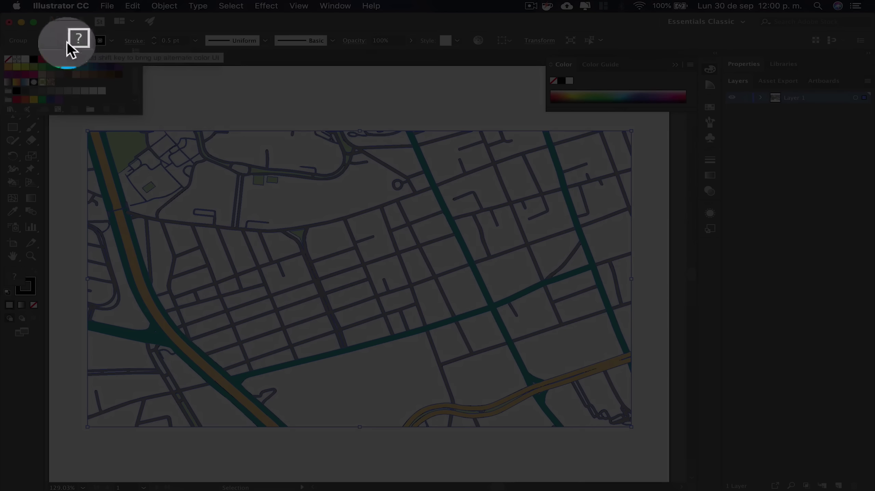
click(15, 58)
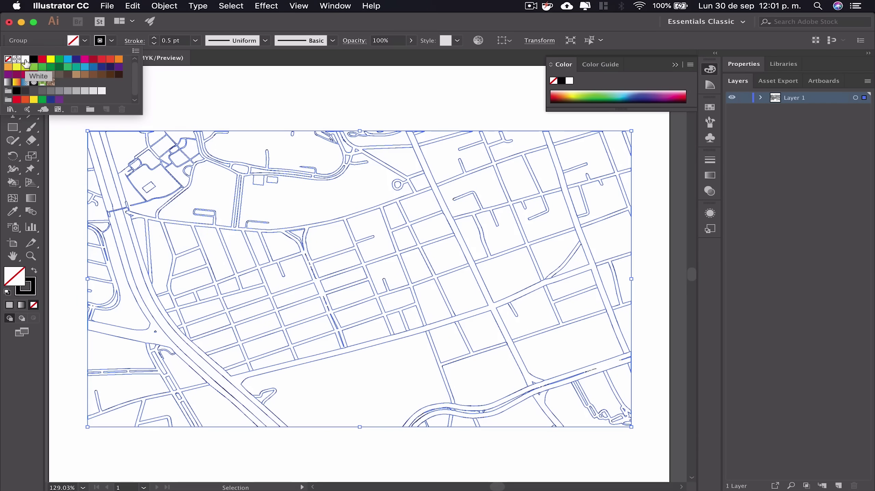
key(Escape)
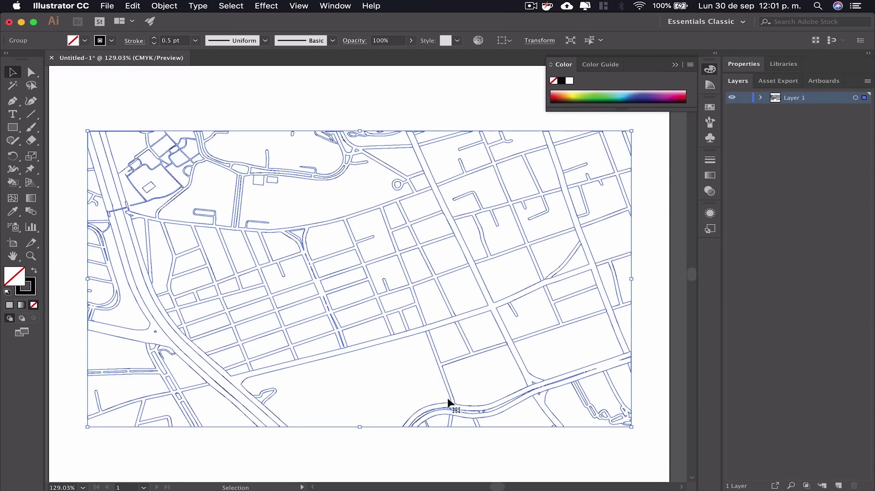
scroll(449, 401, up, 3)
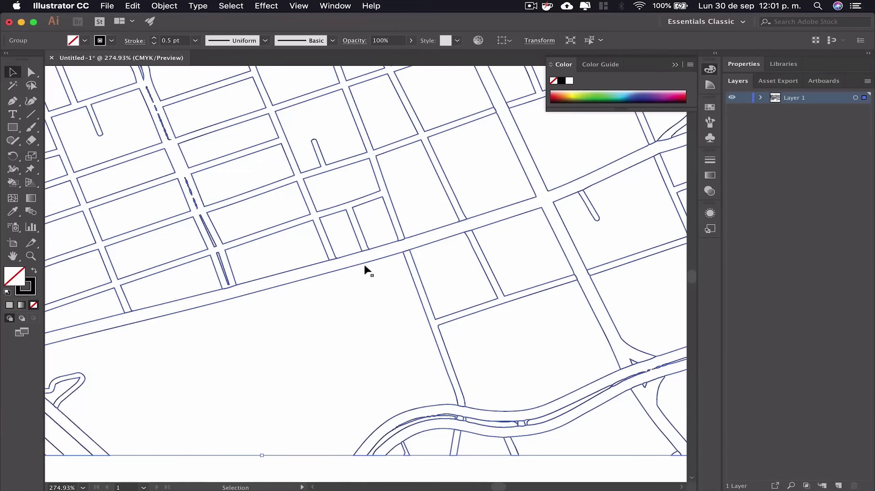
scroll(367, 271, down, 3)
scroll(368, 271, down, 5)
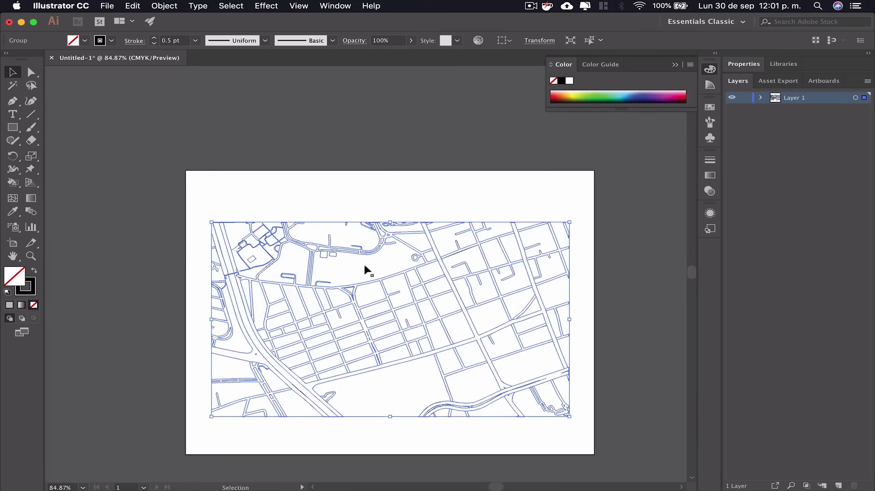
click(319, 429)
scroll(290, 427, up, 3)
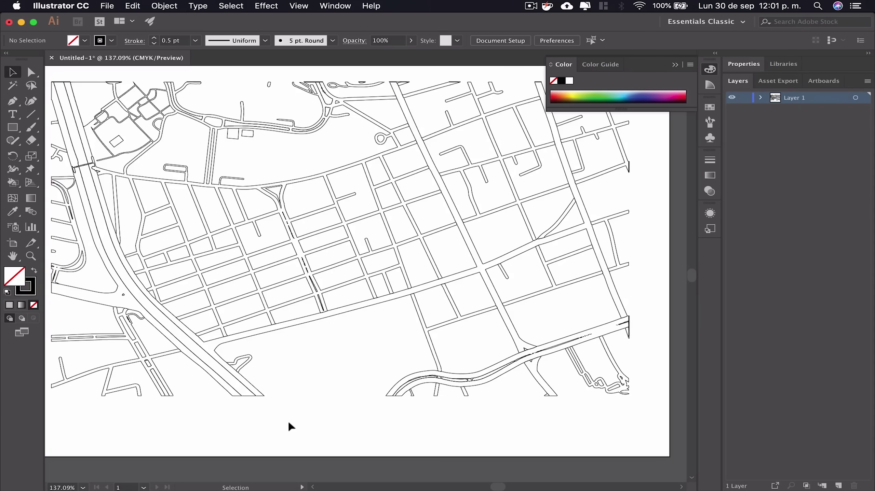
scroll(291, 426, up, 1)
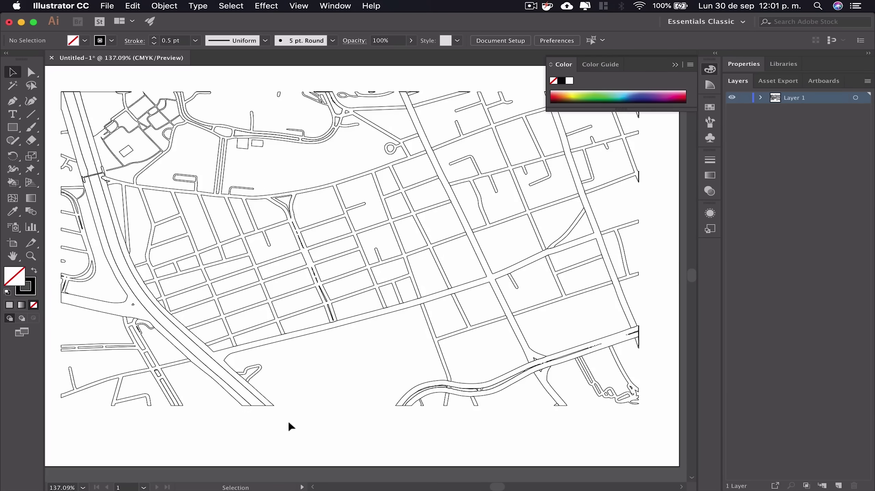
scroll(291, 427, up, 1)
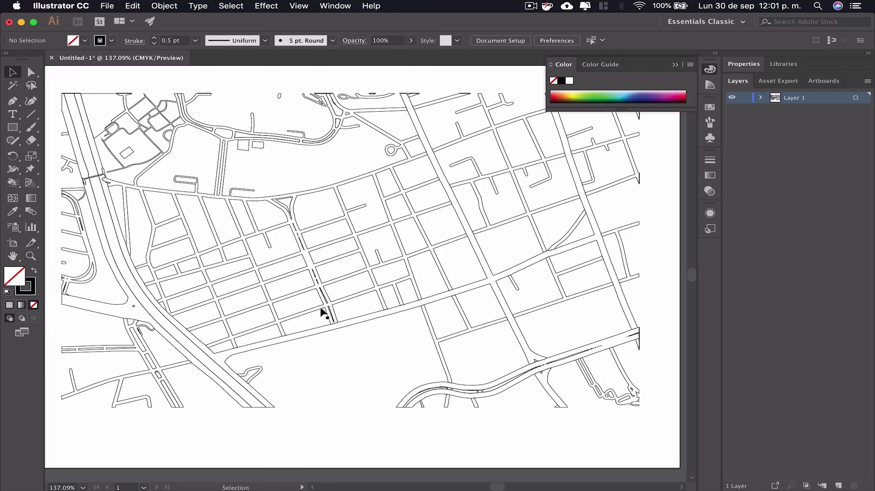
scroll(355, 395, up, 3)
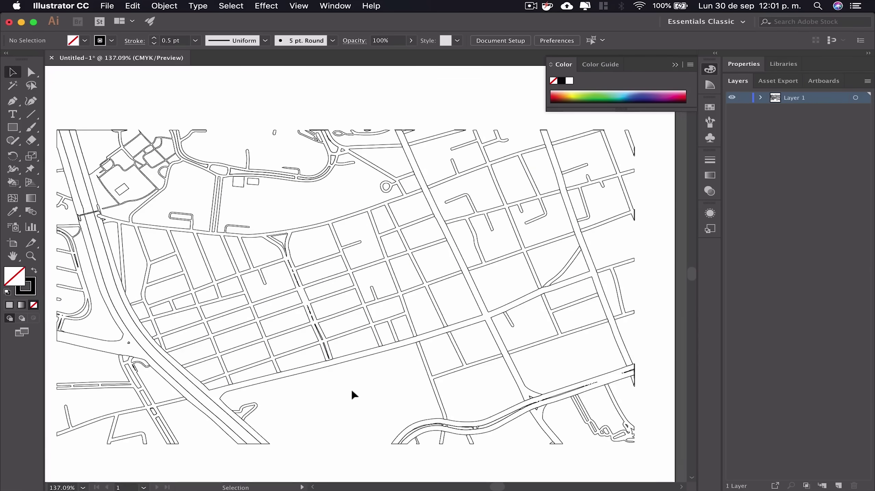
click(107, 5)
mouse_move(121, 183)
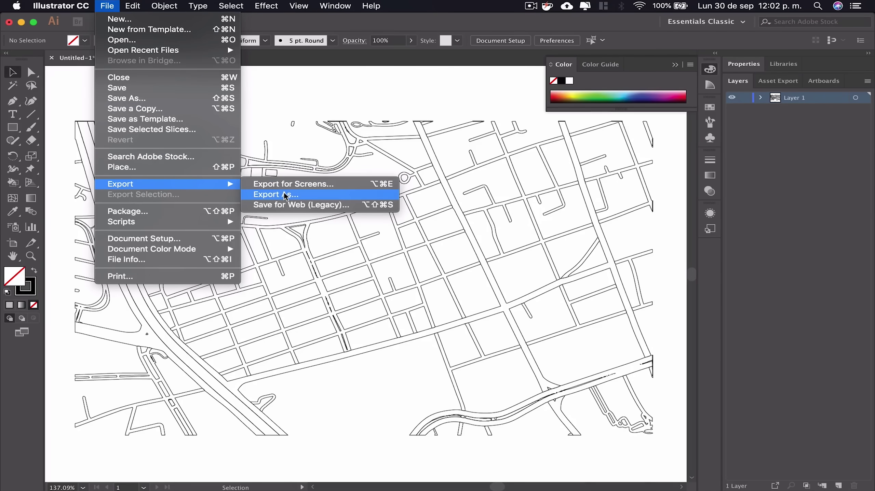
Export the map as AutoCAD Drawing Untitled-1.dwg, replacing the old file, with Centimeters scale units
click(284, 194)
click(440, 383)
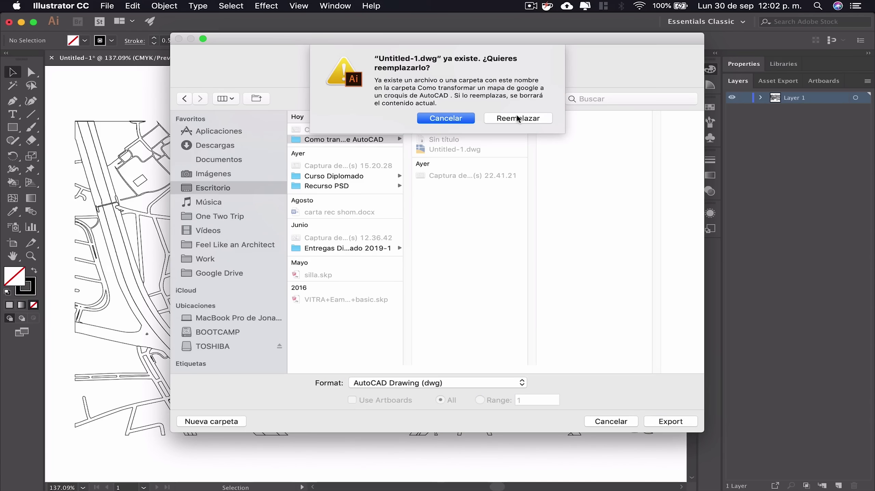
click(517, 118)
click(409, 148)
click(416, 208)
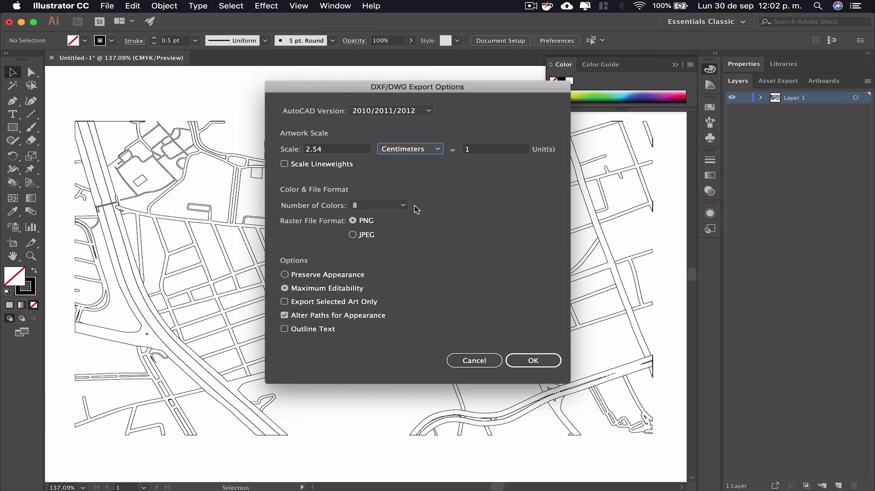
click(529, 366)
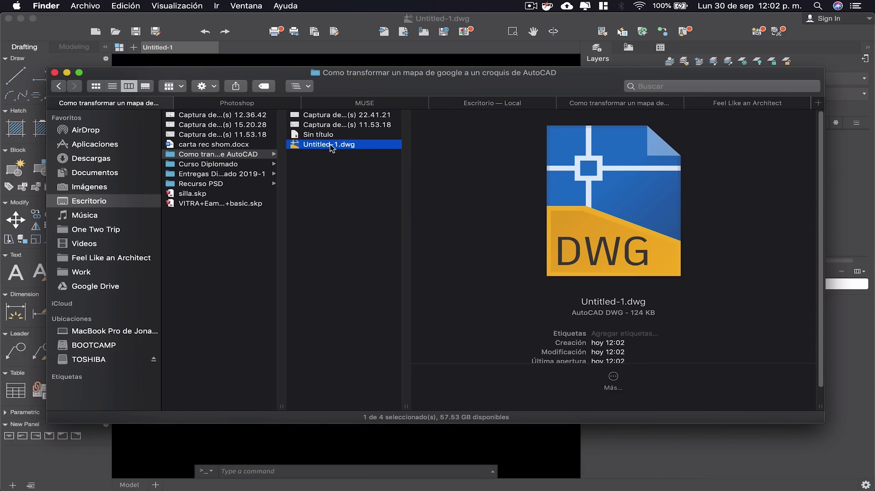
Open the exported Untitled-1.dwg in AutoCAD, dismissing the language and foreign-DWG warnings
double_click(329, 144)
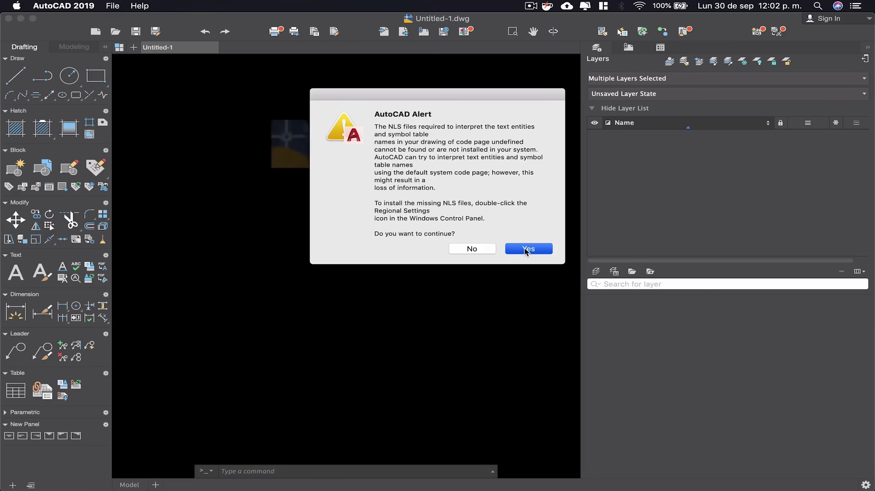
click(524, 248)
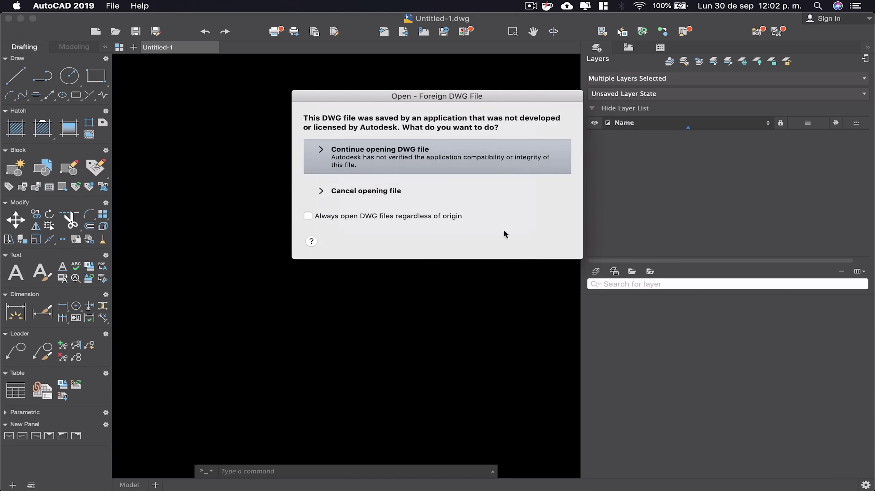
click(436, 163)
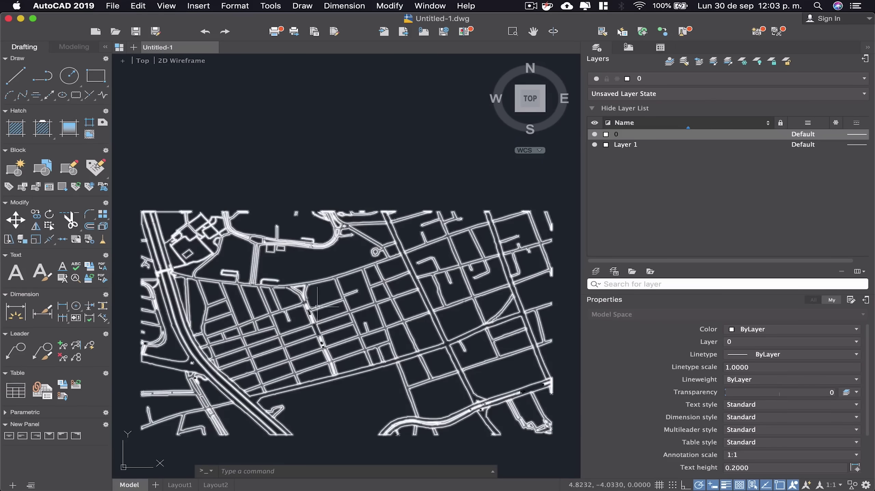
EXPLODE the imported map block into individual street lines
scroll(299, 340, up, 3)
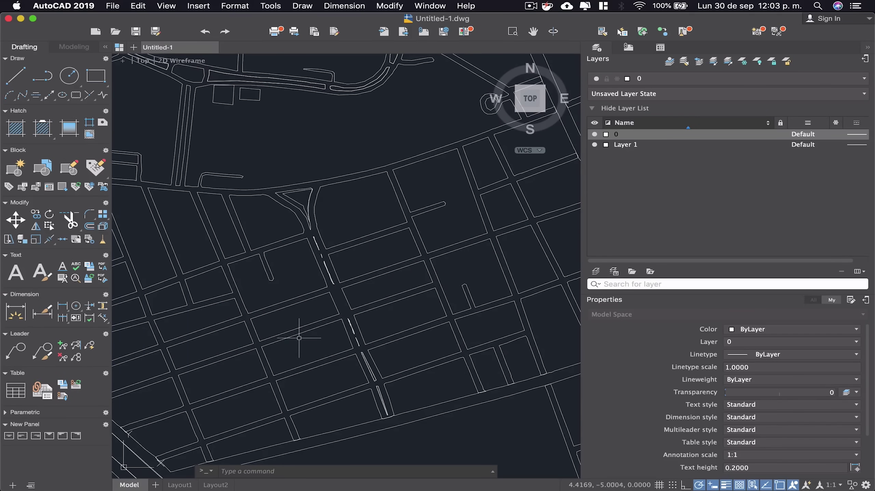
click(299, 338)
scroll(321, 287, down, 5)
text(explo)
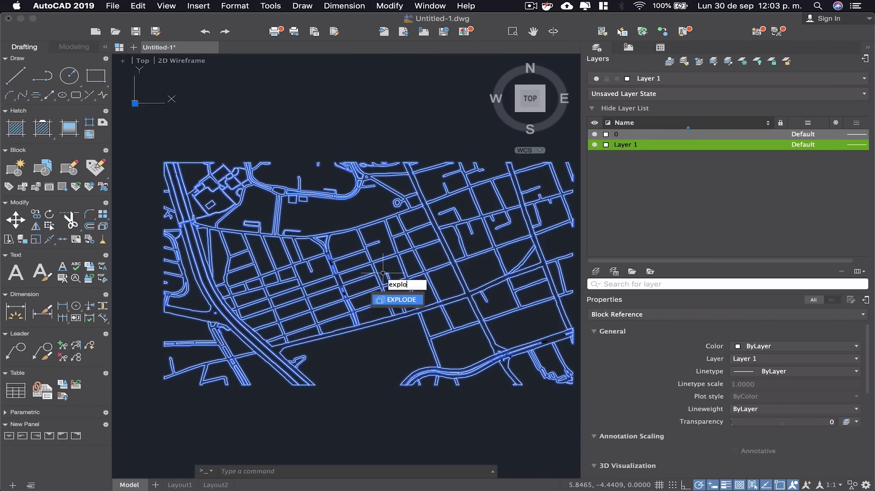
click(392, 299)
scroll(393, 298, up, 3)
scroll(355, 320, up, 3)
click(354, 330)
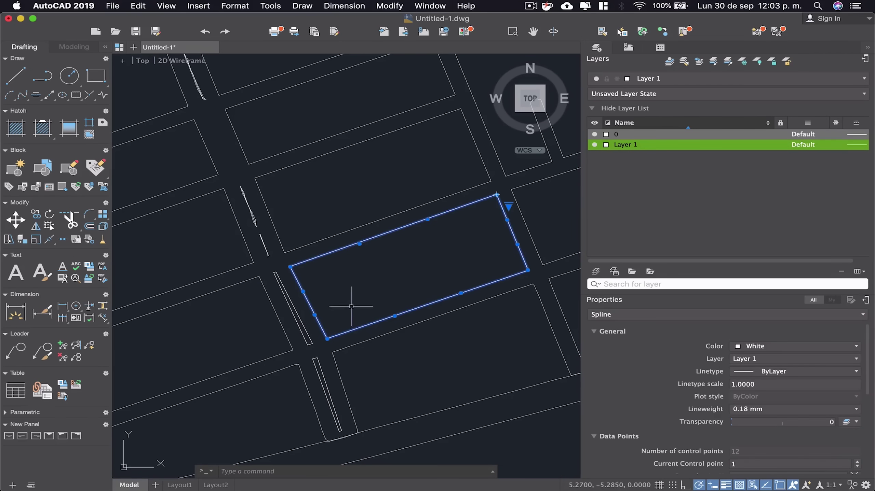
Hatch the lot outline with the H command
text(h)
key(Return)
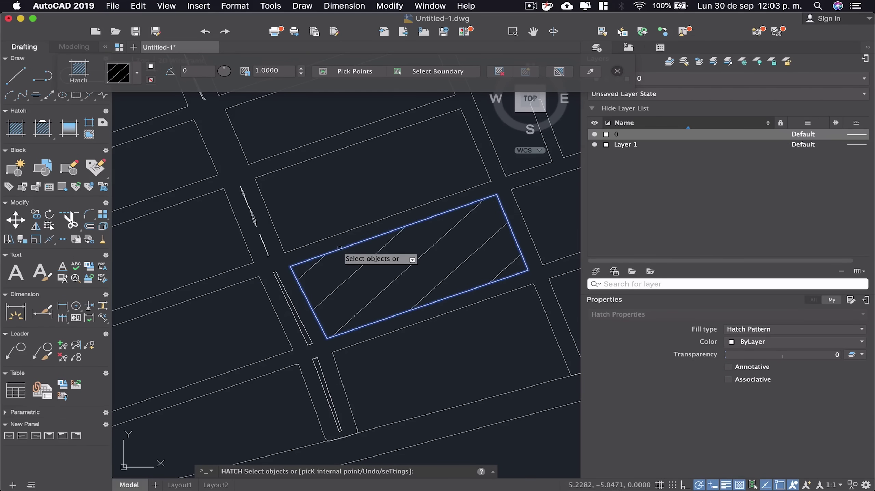
key(Return)
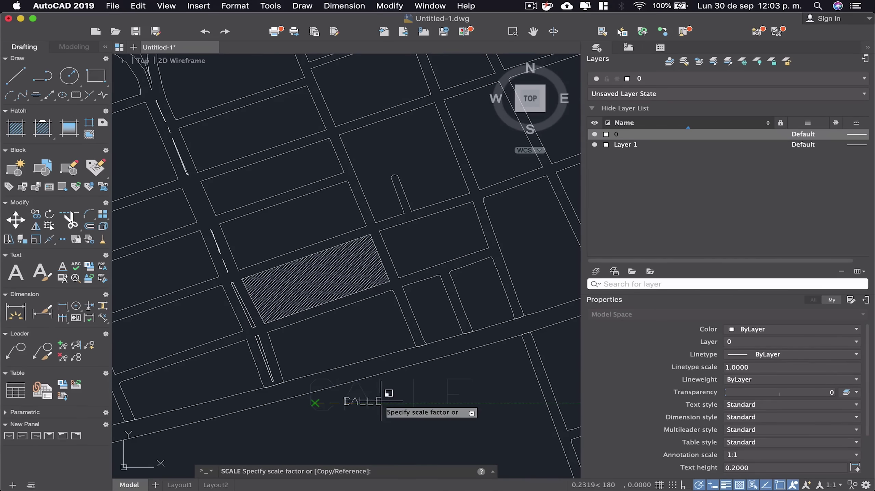
Resize and place the CALLE label along the street, then enlarge the Layout1 viewport
key(Return)
click(348, 406)
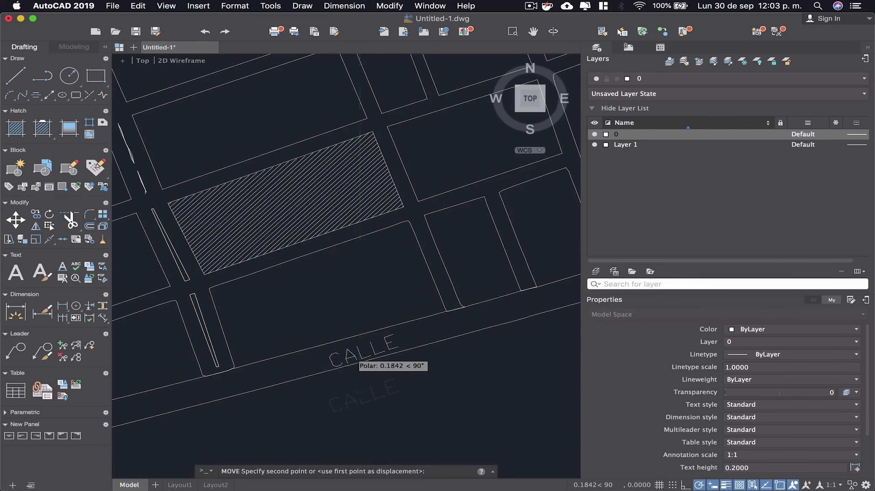
click(351, 344)
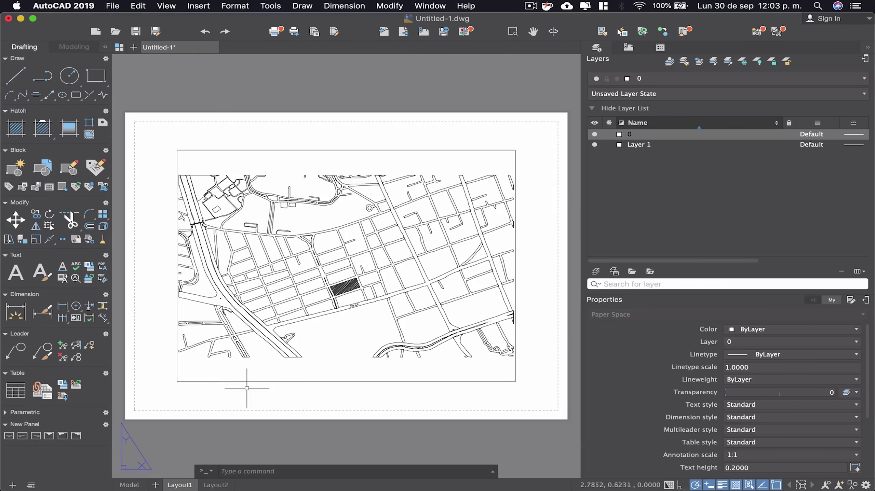
click(186, 485)
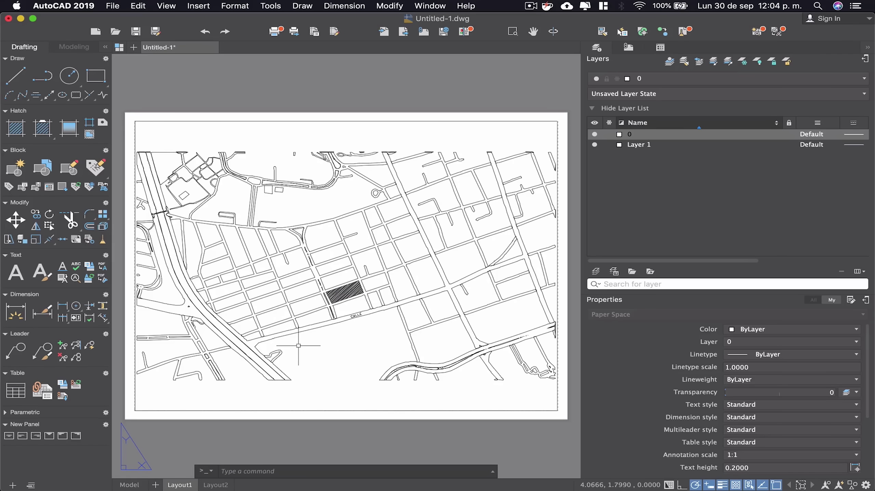
scroll(298, 346, up, 4)
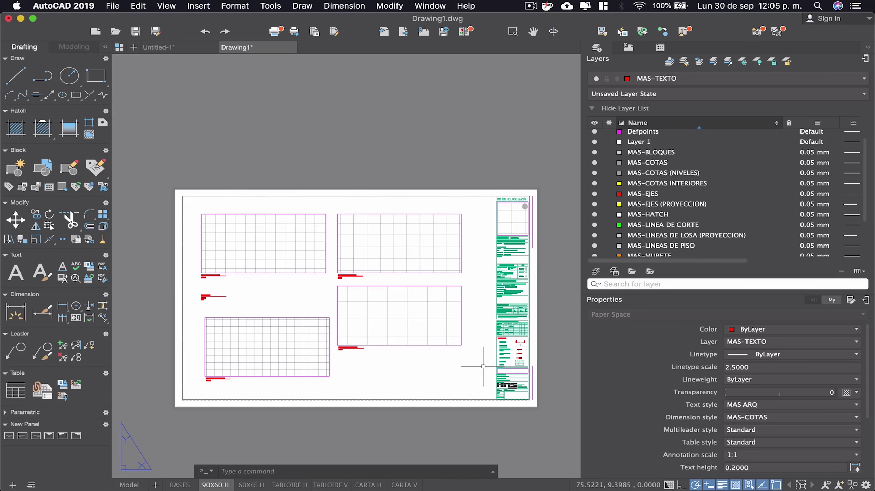
Reframe the CROQUIS DE LOCALIZACIÓN viewport on the hatched lot and nearby streets
scroll(553, 213, up, 4)
scroll(553, 213, up, 3)
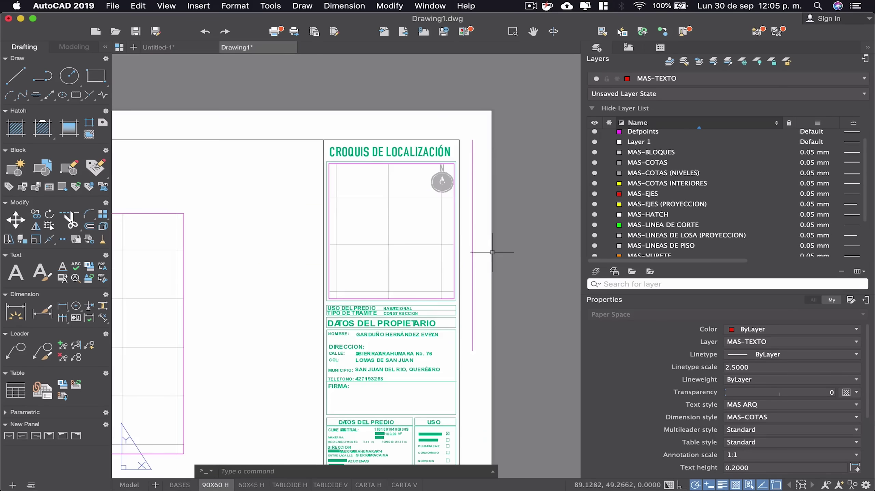
scroll(423, 255, up, 3)
click(399, 236)
double_click(398, 236)
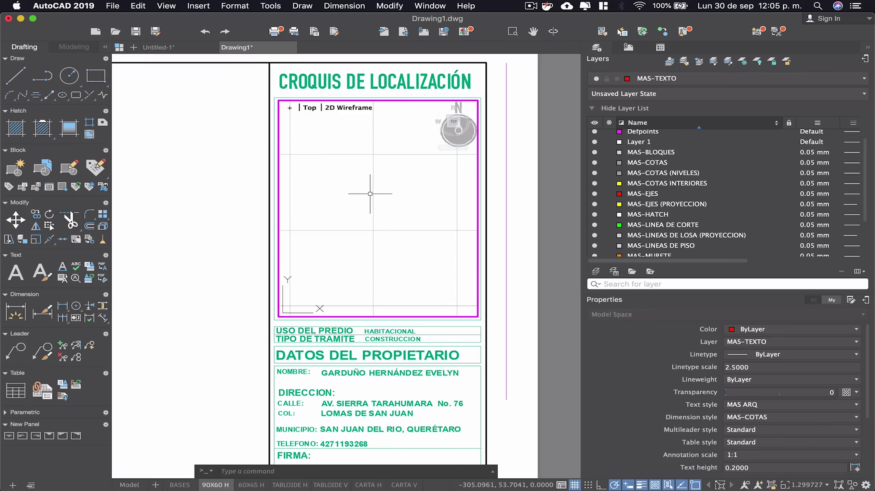
scroll(383, 252, up, 3)
scroll(384, 252, up, 3)
scroll(383, 252, up, 3)
click(383, 252)
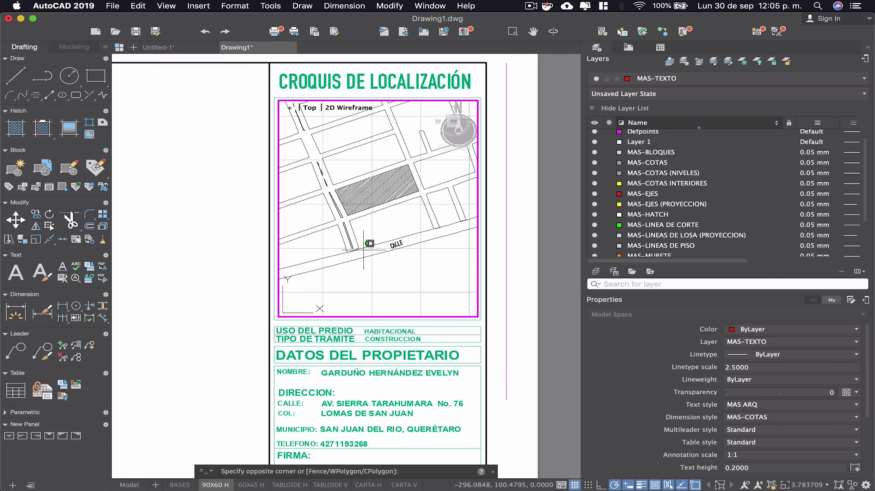
double_click(356, 339)
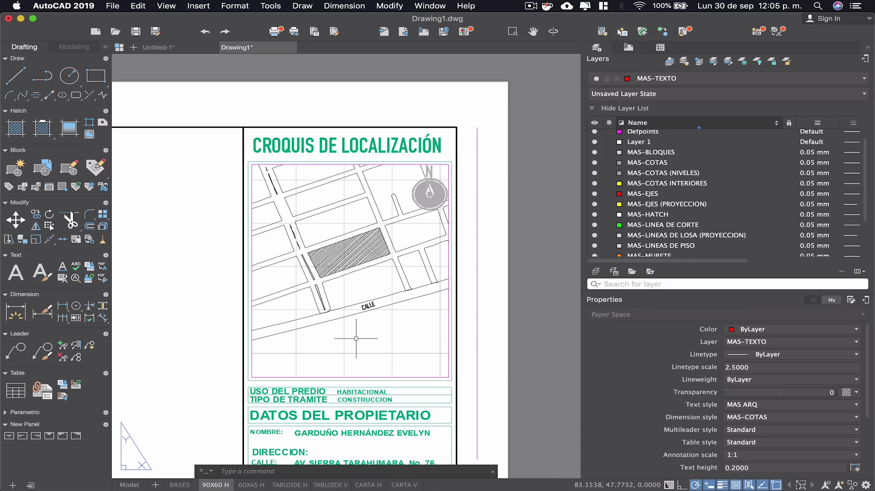
double_click(356, 338)
scroll(355, 335, down, 3)
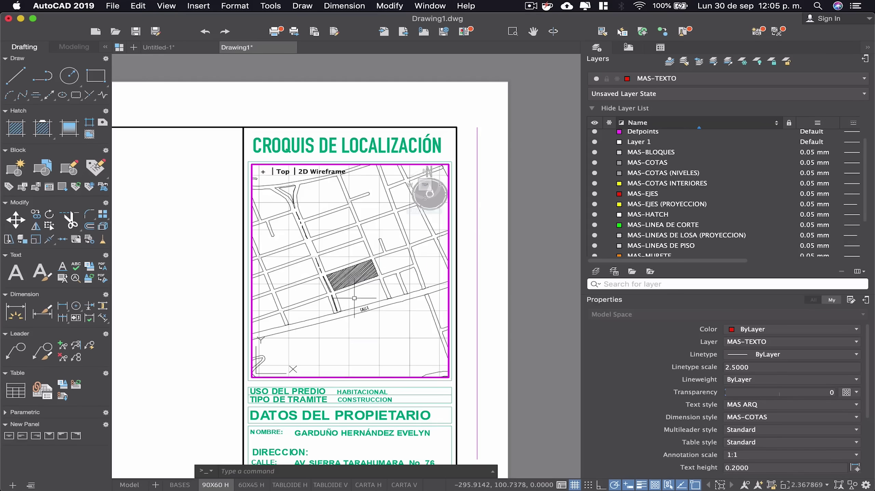
scroll(353, 331, down, 2)
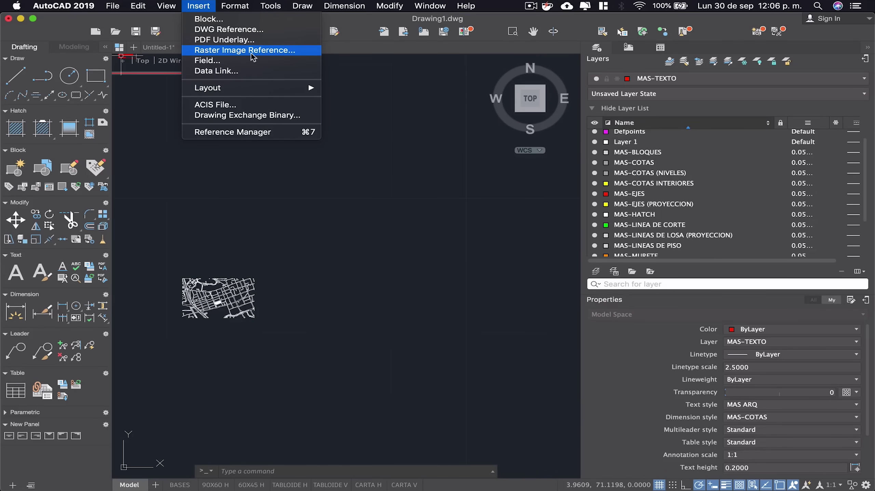
Attach the colour street map raster image at the chosen insertion point
click(251, 53)
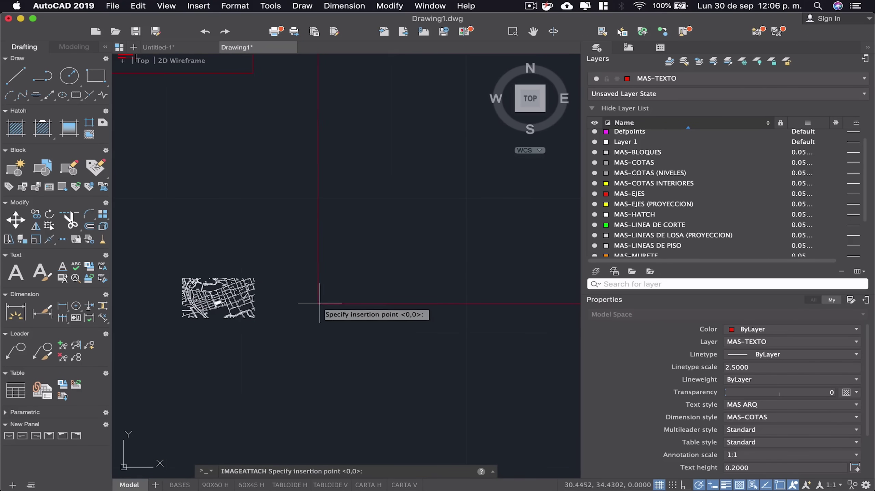
click(332, 299)
key(Return)
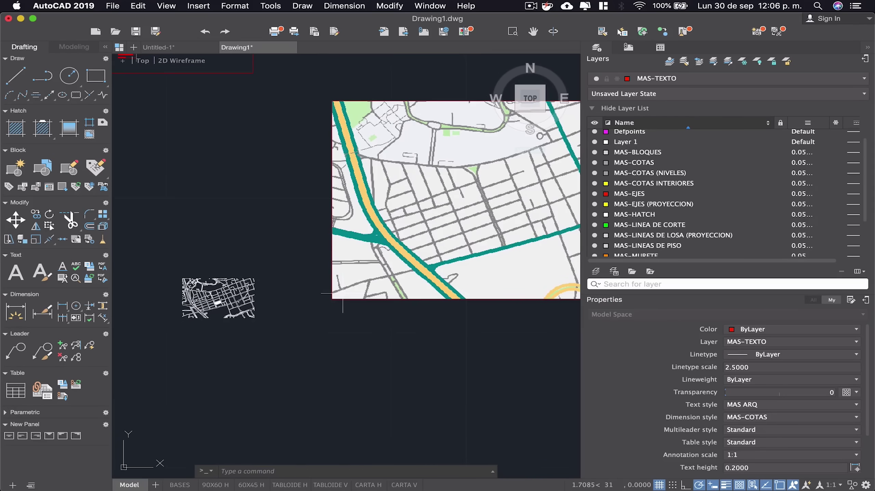
scroll(379, 309, right, 5)
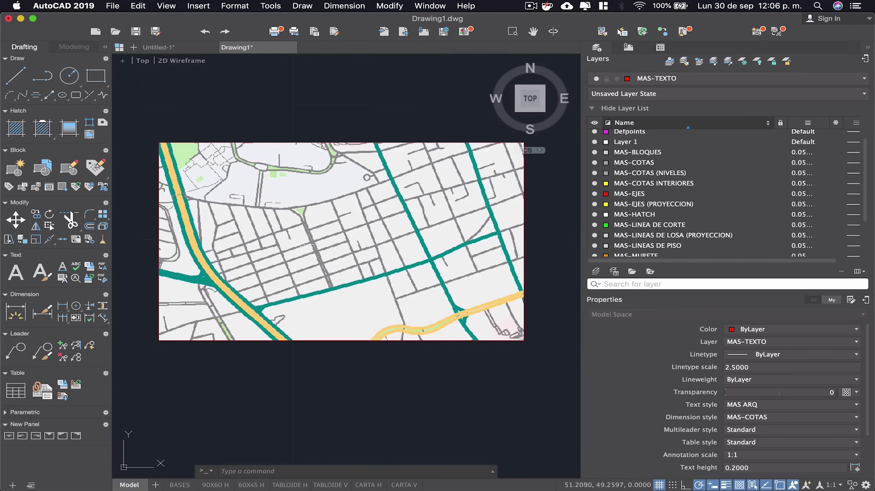
scroll(344, 241, up, 10)
Trace the lot's outline over the image with red LINE segments
click(15, 76)
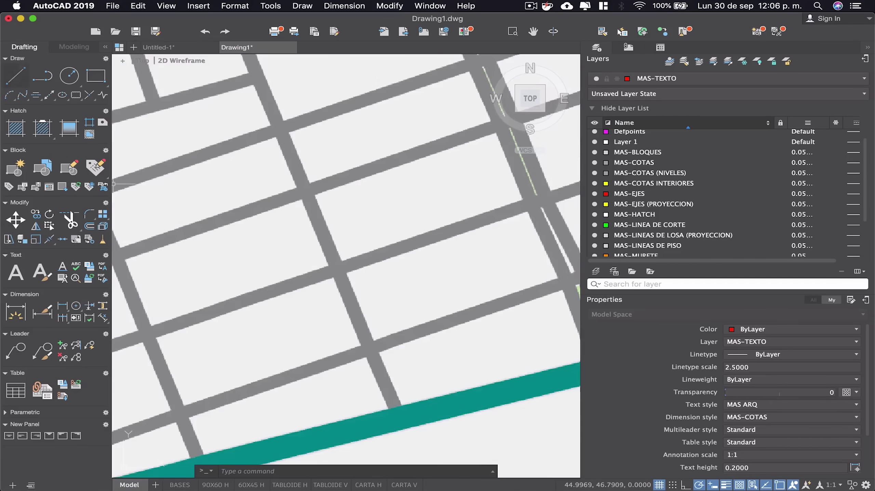
click(520, 198)
scroll(475, 171, down, 3)
click(253, 214)
click(491, 220)
key(Escape)
scroll(385, 246, down, 5)
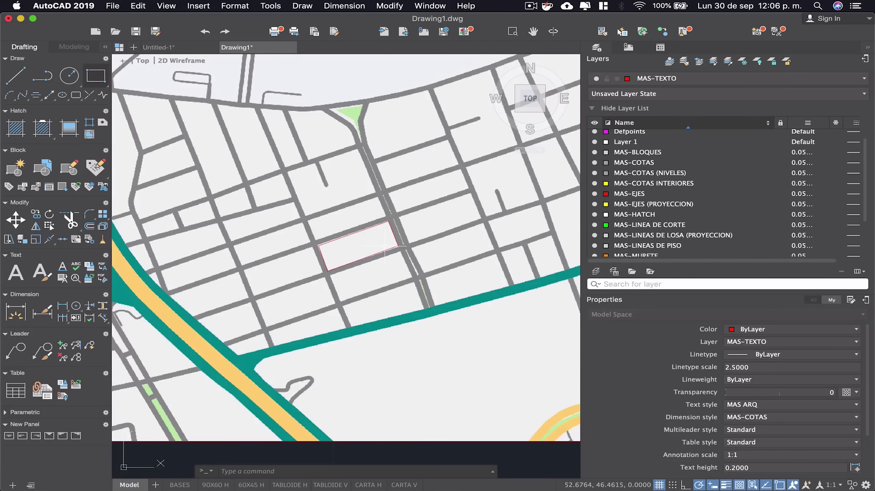
scroll(312, 254, down, 3)
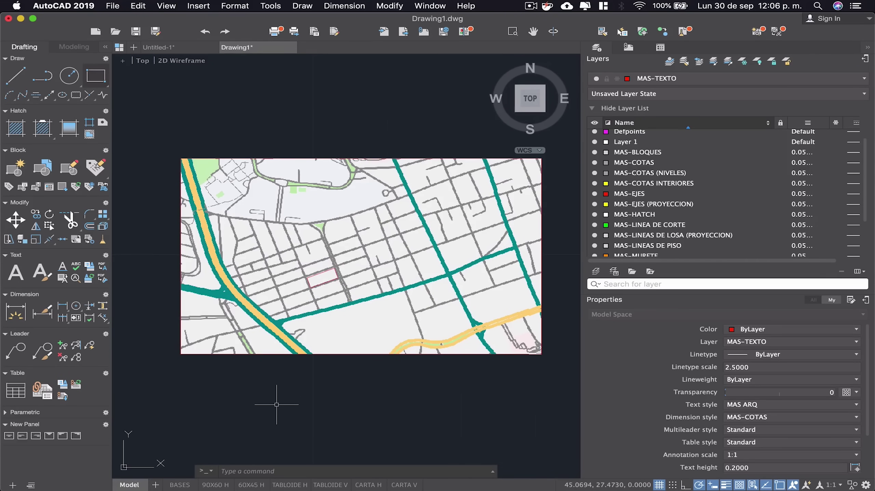
scroll(277, 405, up, 3)
scroll(224, 299, down, 1)
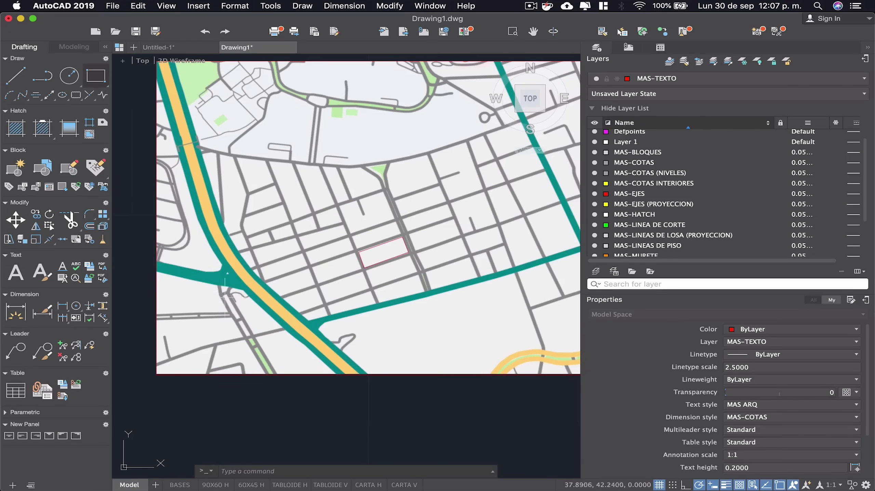
scroll(224, 300, down, 3)
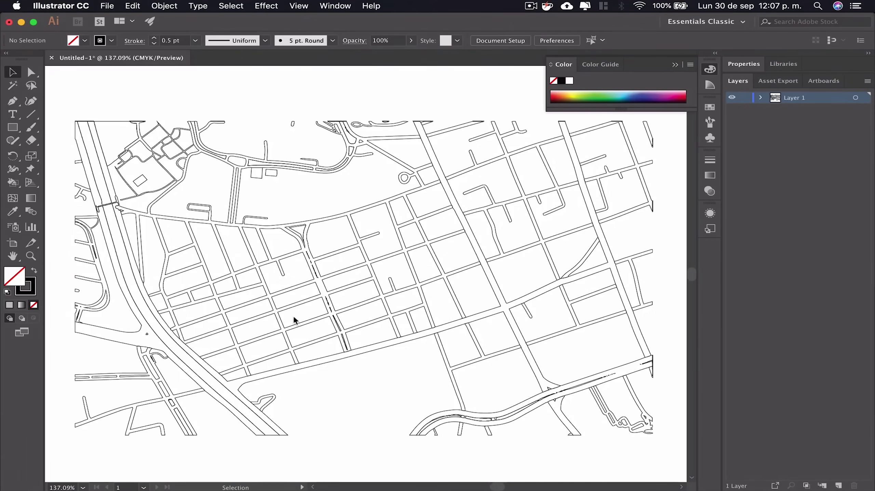
Fill the central street compound path red, then exit isolation and select all street artwork
click(304, 325)
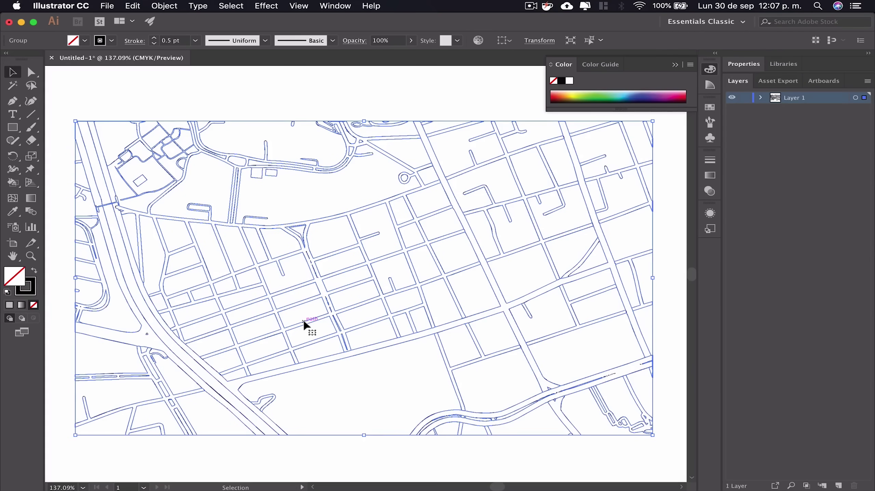
double_click(304, 325)
click(304, 325)
click(9, 304)
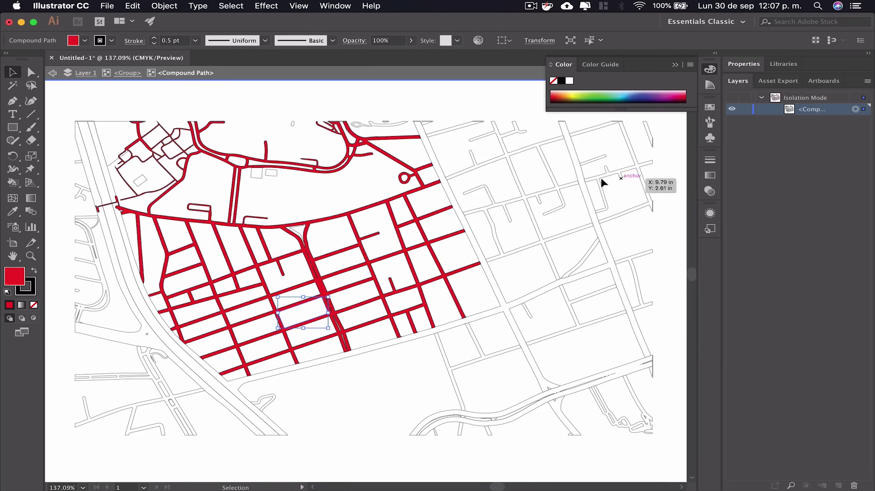
double_click(191, 94)
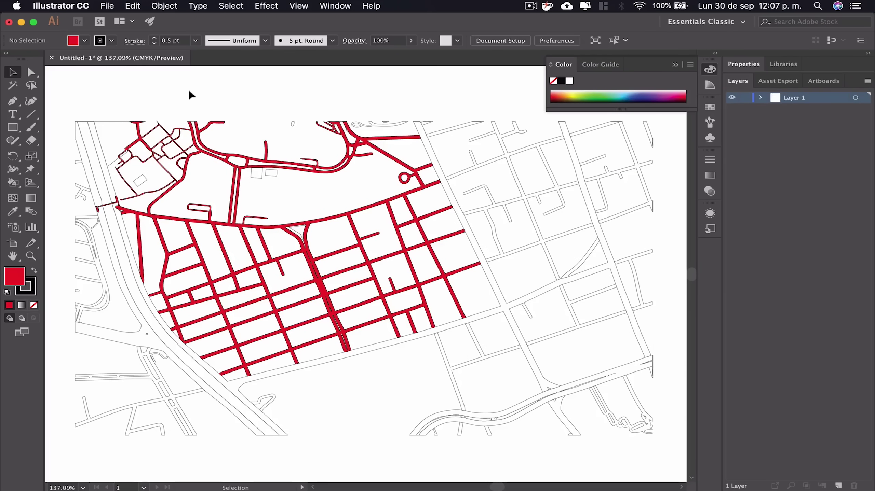
key(ctrl+a)
scroll(303, 322, up, 5)
Live Paint the lot block yellow between the red streets, then exit Isolation Mode
key(k)
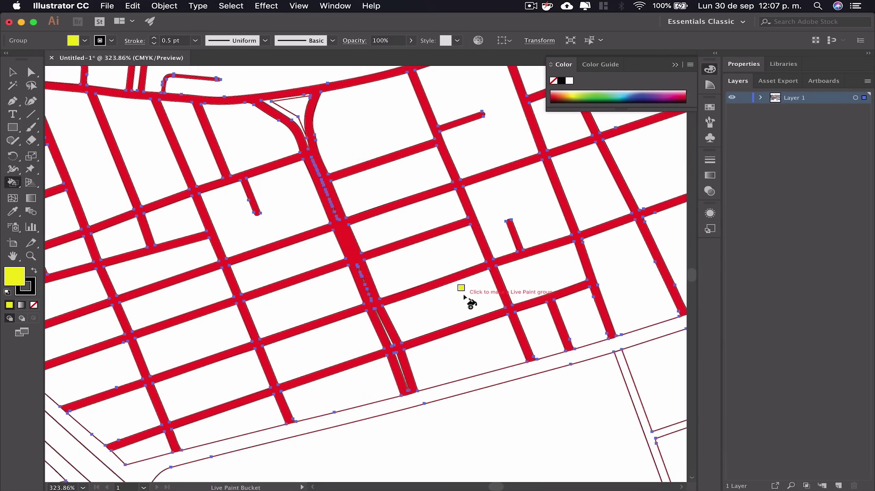
click(464, 297)
scroll(464, 297, down, 10)
key(v)
key(ctrl+0)
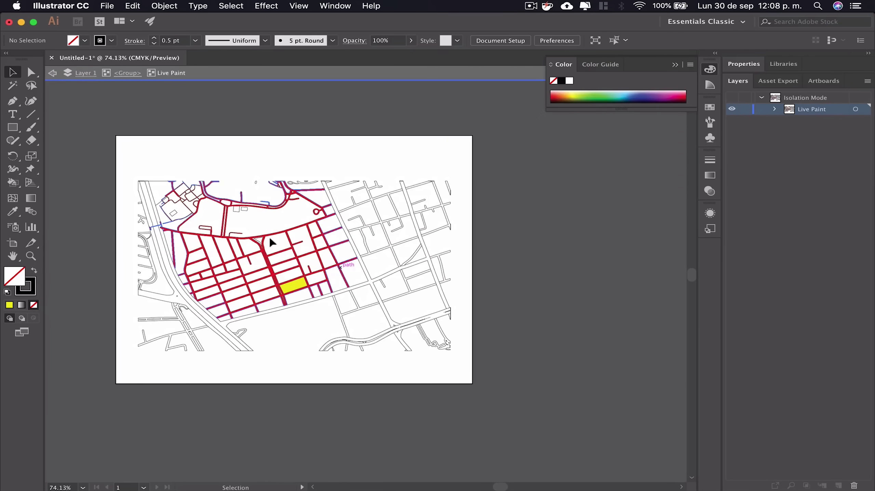
scroll(272, 243, up, 3)
scroll(322, 322, up, 2)
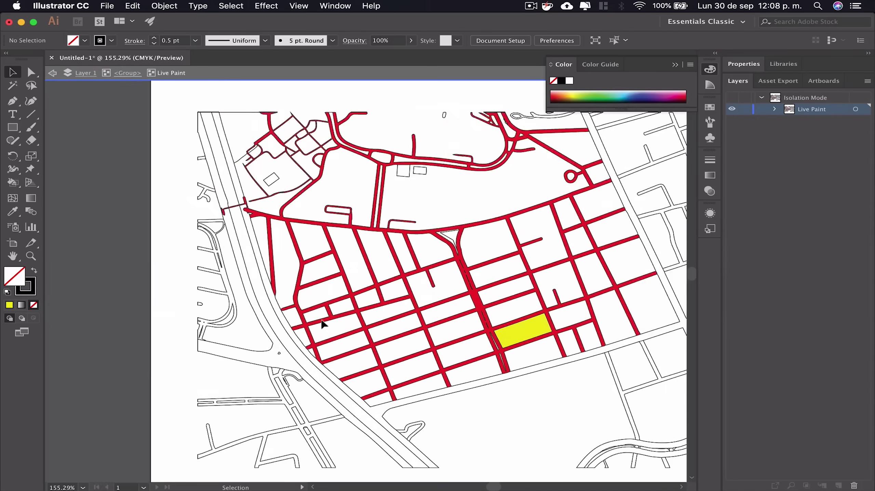
double_click(118, 275)
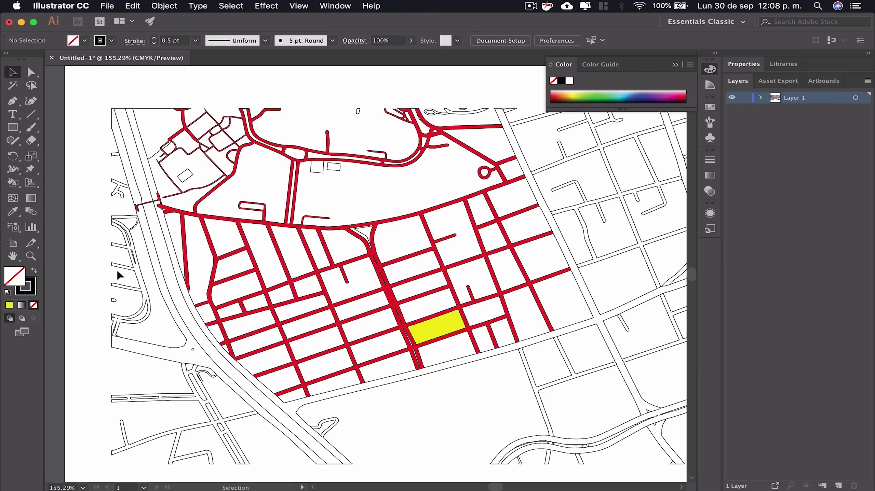